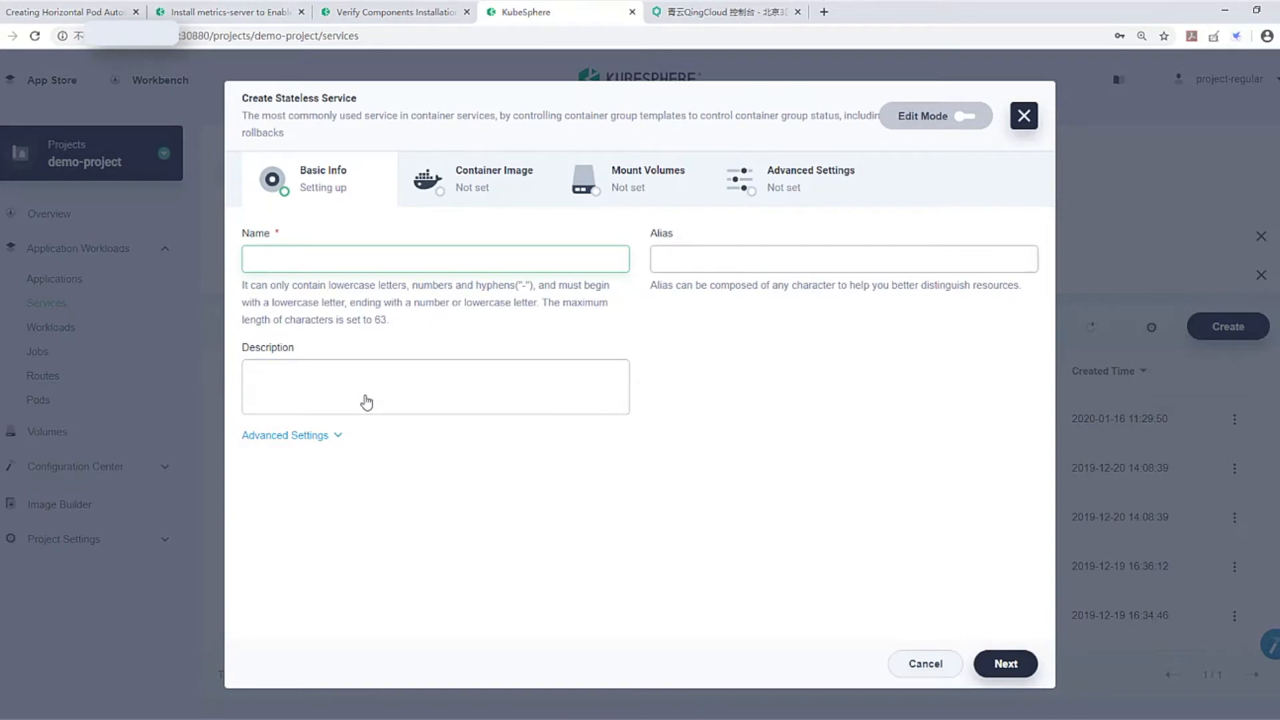
Step: Name the stateless service hpa, give it the alias hpa, and continue to its container image settings
{"action": "type", "text": "hpa"}
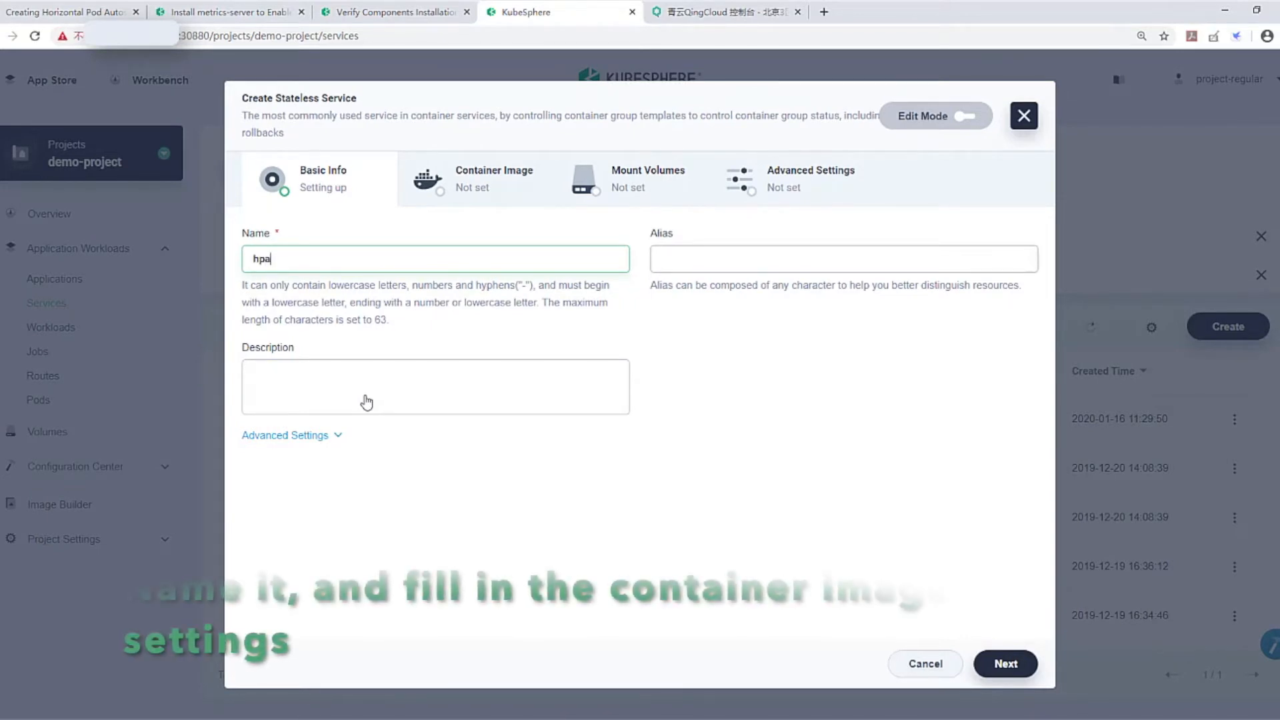
{"action": "key", "text": "Tab"}
{"action": "type", "text": "hpa"}
{"action": "left_click", "coordinate": [1000, 663]}
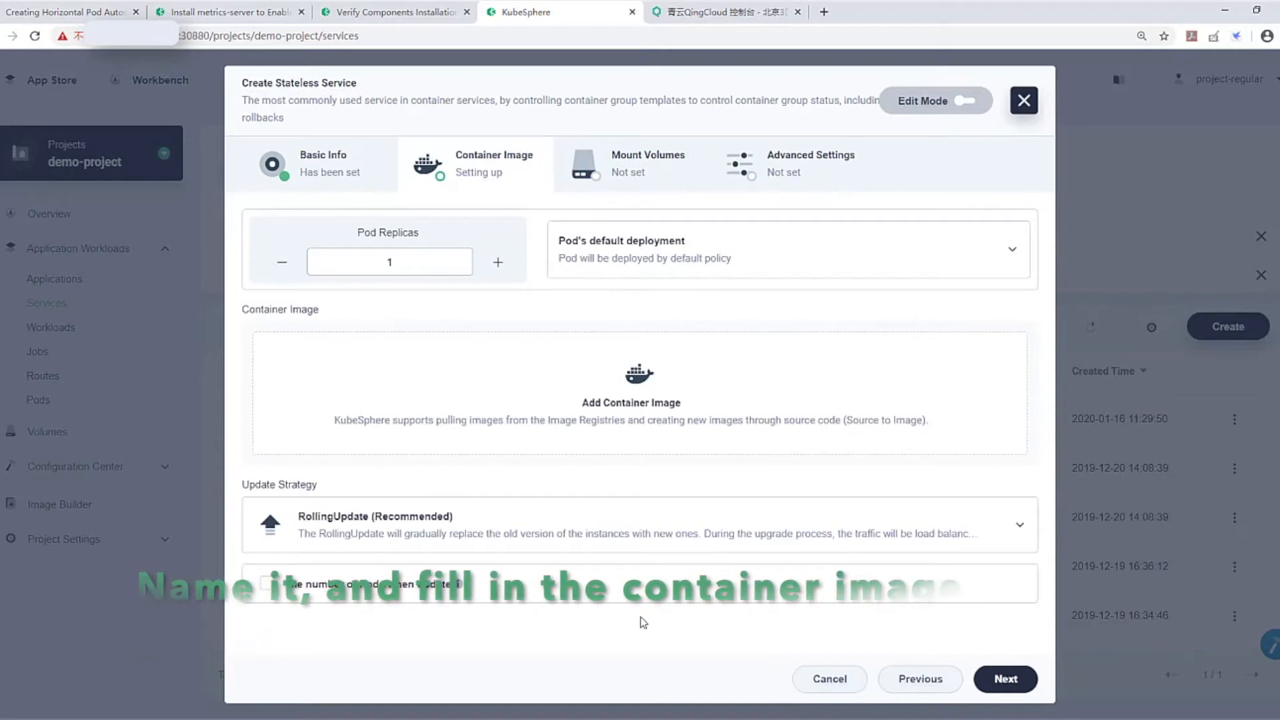
Step: Add the container image mirrorgooglecontainers/hpa-example to the service with its default ports and save the container
{"action": "left_click", "coordinate": [644, 392]}
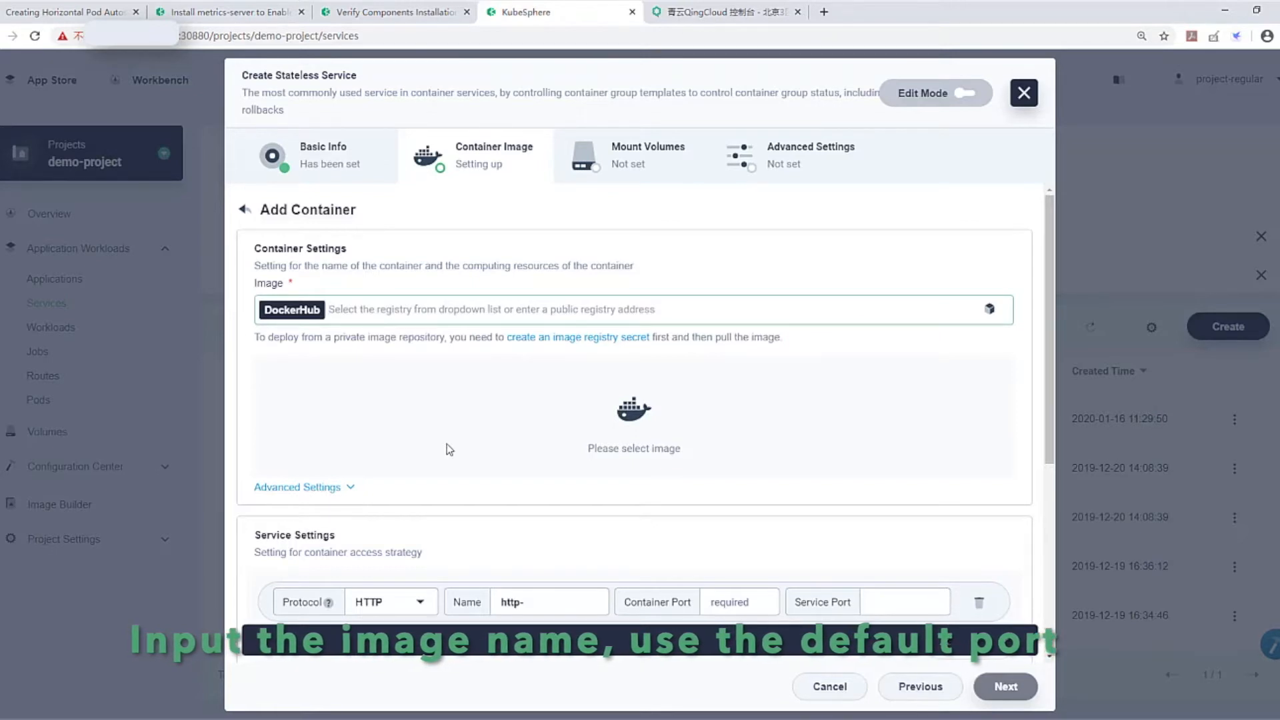
{"action": "type", "text": "mirrorgooglecontainers/hpa-example"}
{"action": "key", "text": "Return"}
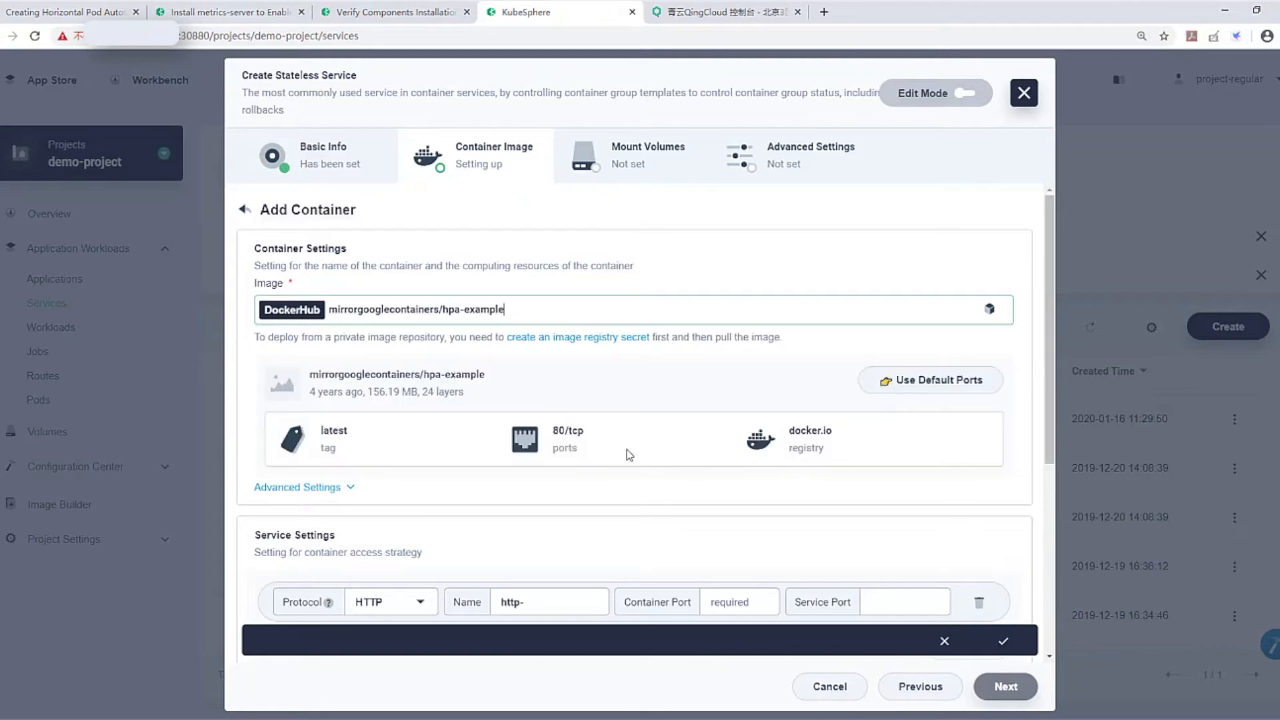
{"action": "left_click", "coordinate": [937, 394]}
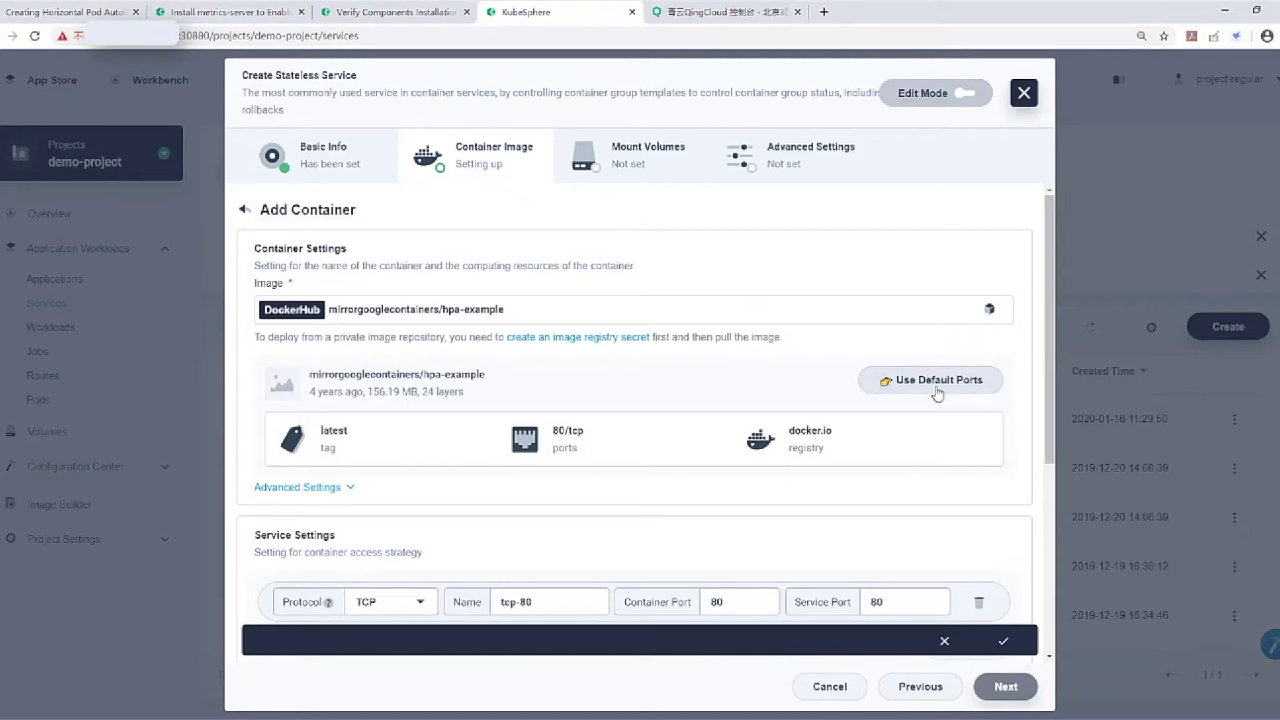
{"action": "scroll", "coordinate": [1020, 433], "scroll_direction": "down", "scroll_amount": 4}
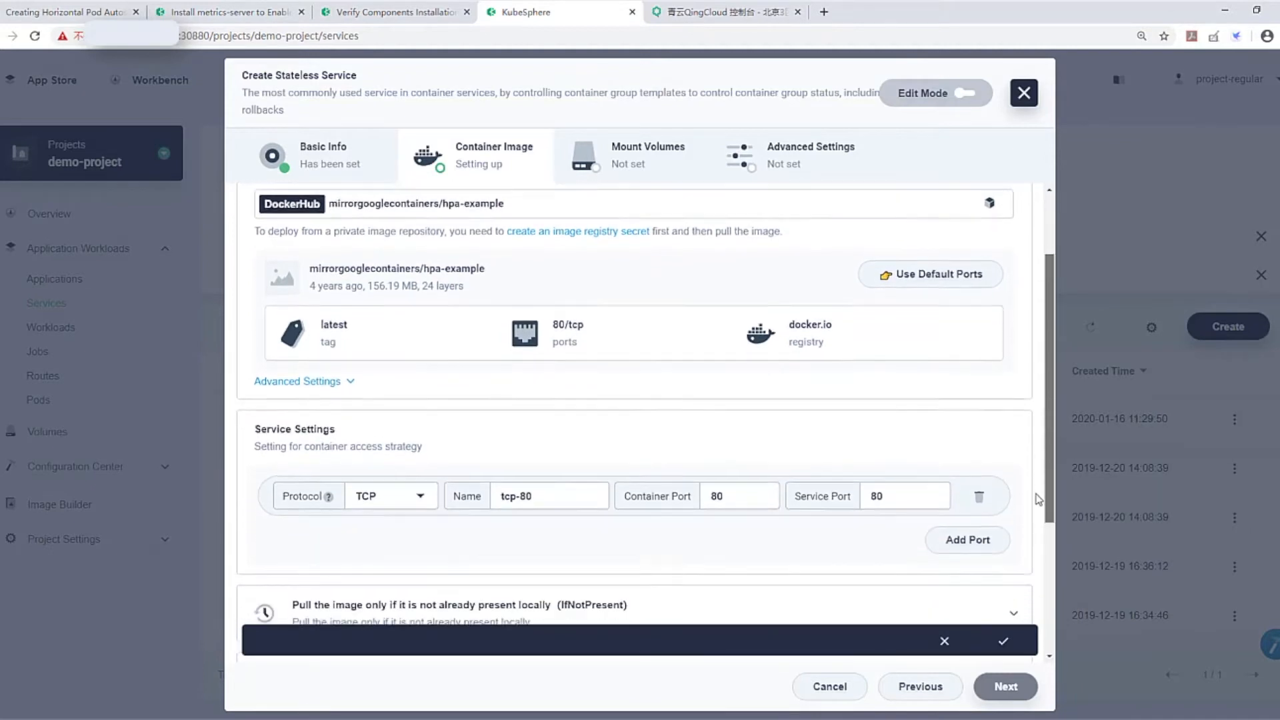
{"action": "scroll", "coordinate": [1038, 556], "scroll_direction": "down", "scroll_amount": 3}
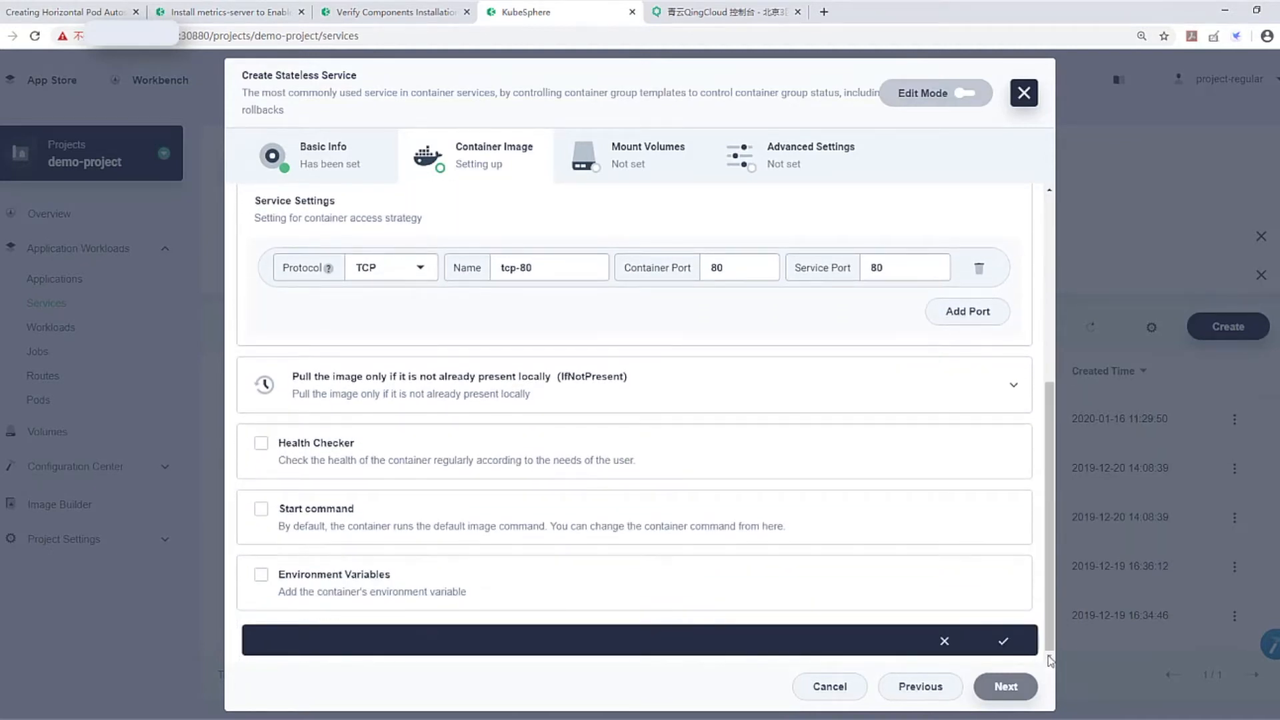
{"action": "left_click", "coordinate": [1003, 644]}
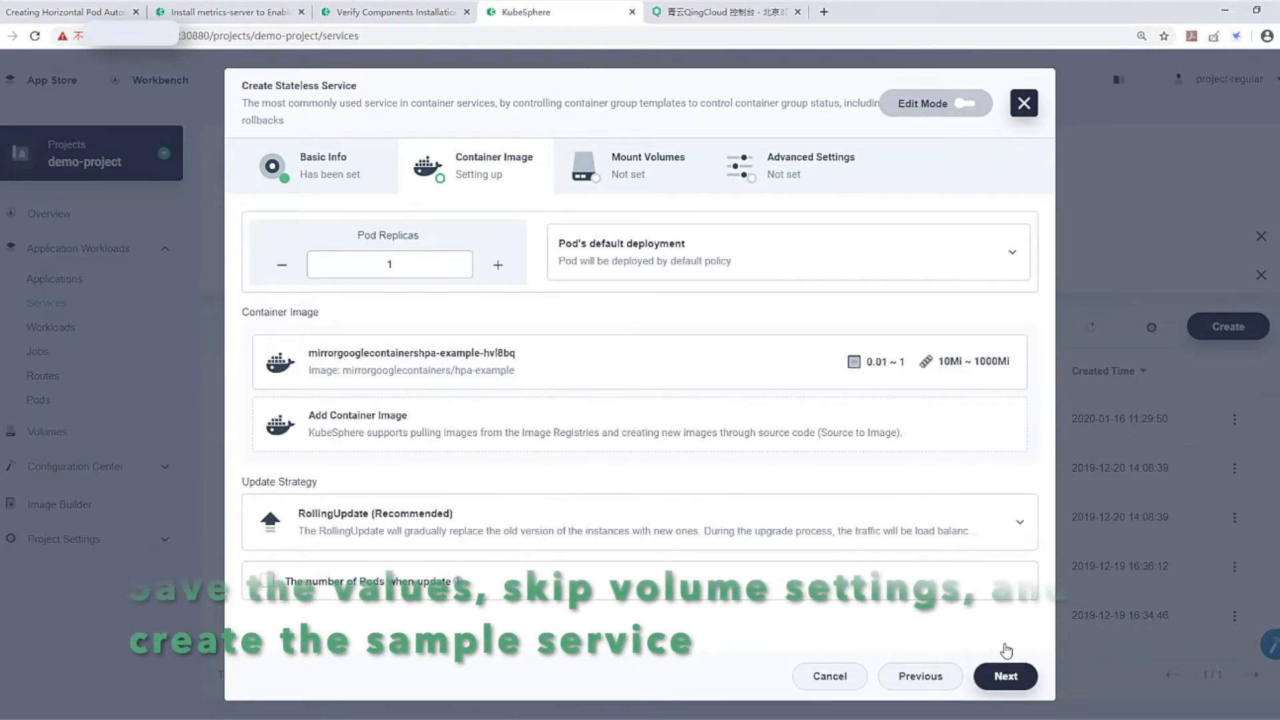
Step: Skip the volume mounts, keep the default advanced settings, and create the hpa service
{"action": "left_click", "coordinate": [1004, 676]}
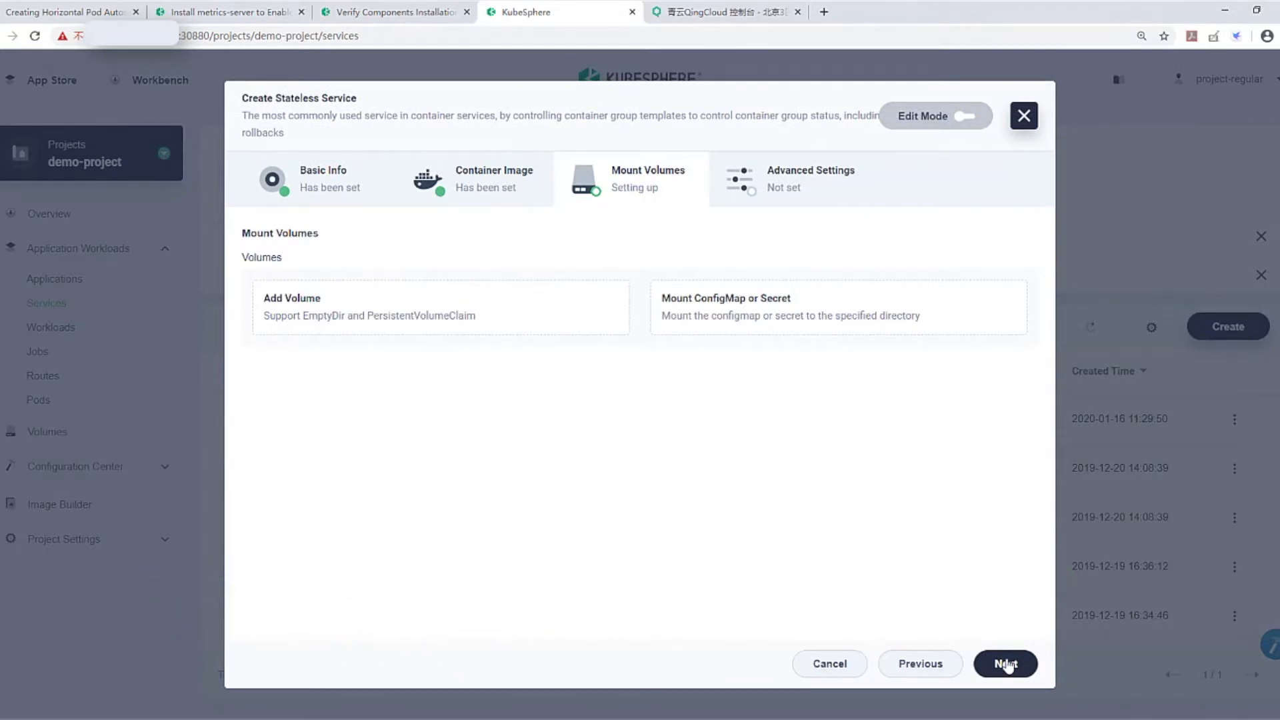
{"action": "left_click", "coordinate": [1006, 664]}
{"action": "left_click", "coordinate": [1007, 667]}
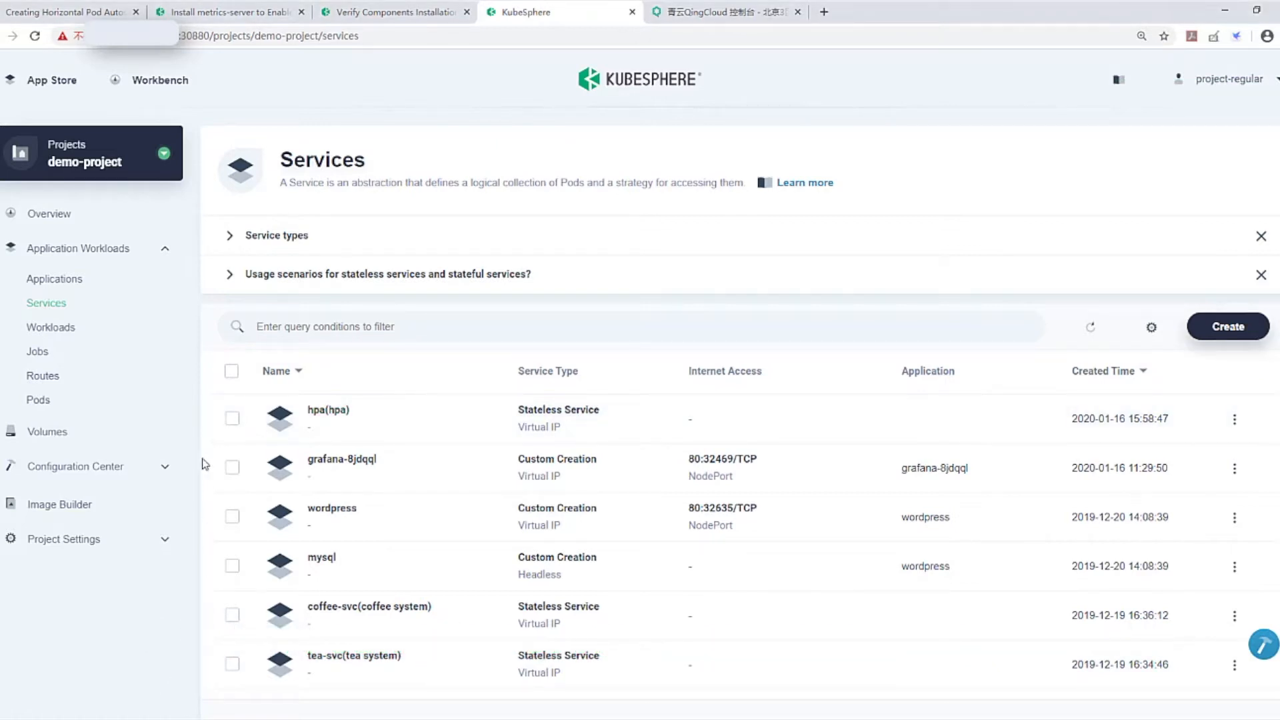
Step: Open the details of the hpa deployment from the project's workloads
{"action": "left_click", "coordinate": [54, 333]}
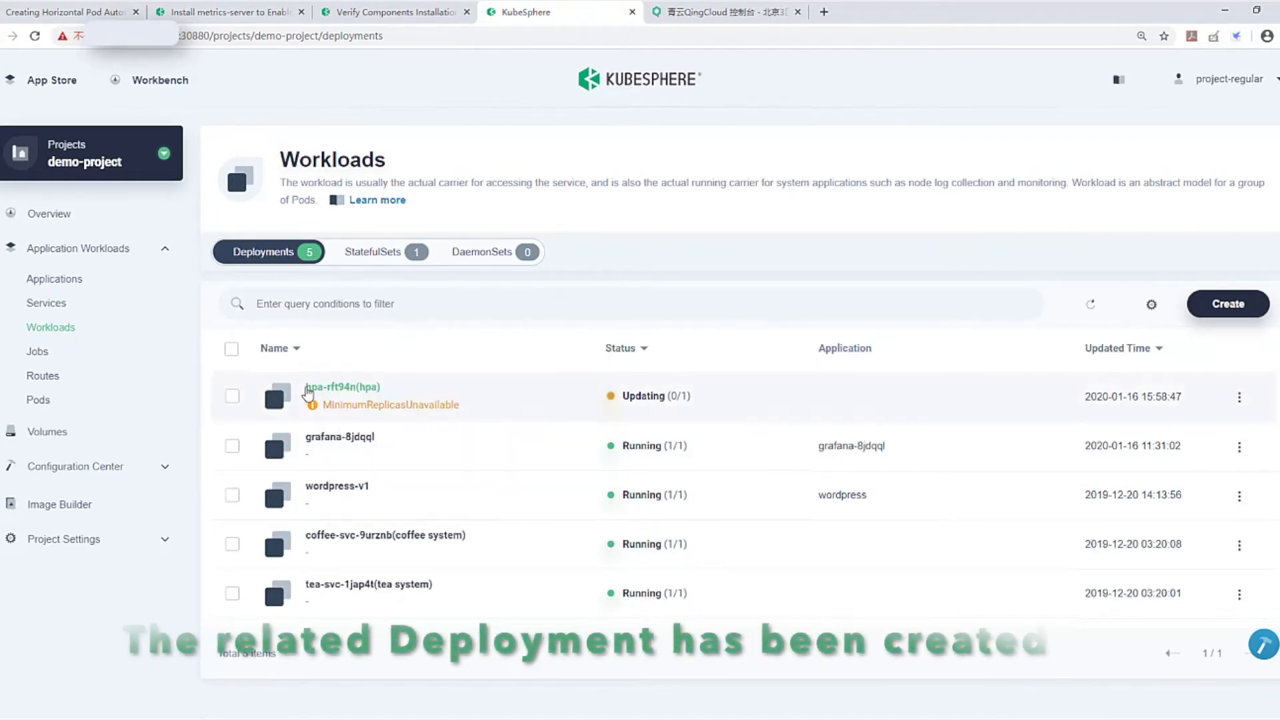
{"action": "left_click", "coordinate": [347, 394]}
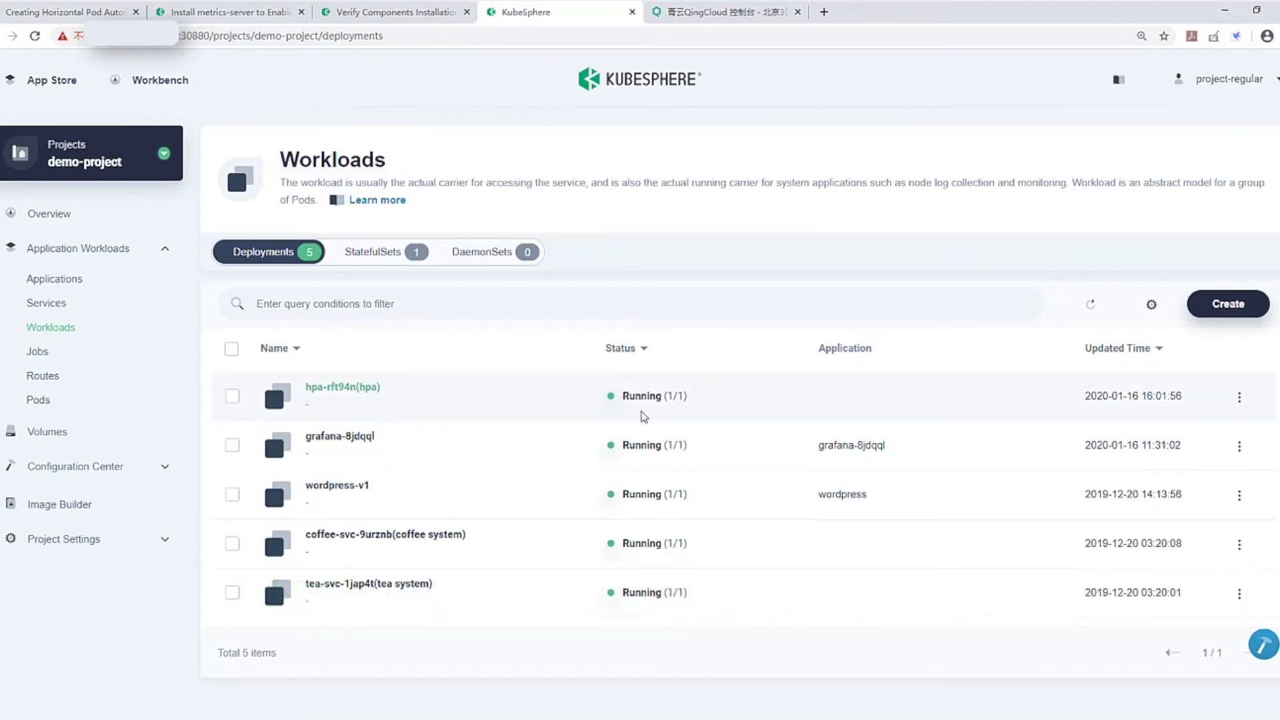
{"action": "left_click", "coordinate": [355, 389]}
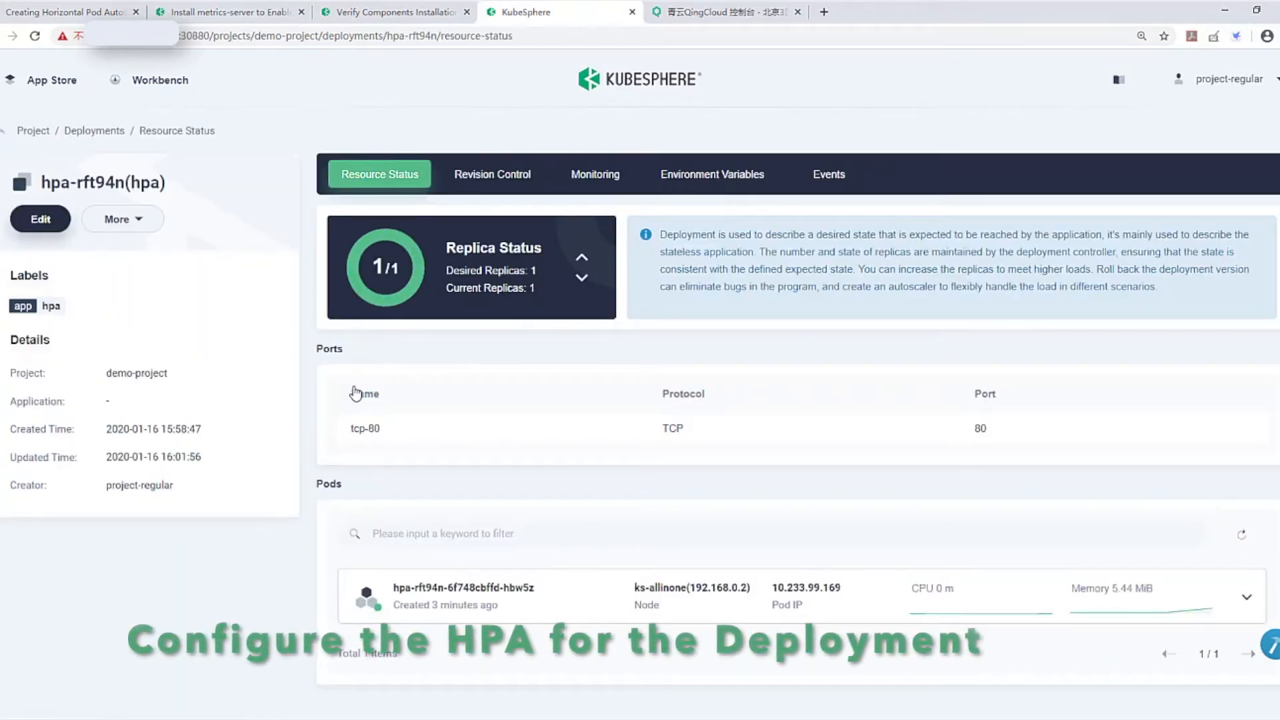
Step: Configure Horizontal Pod Autoscaling for the hpa deployment with a 50% CPU target utilization and a maximum of 10 replicas
{"action": "left_click", "coordinate": [135, 221]}
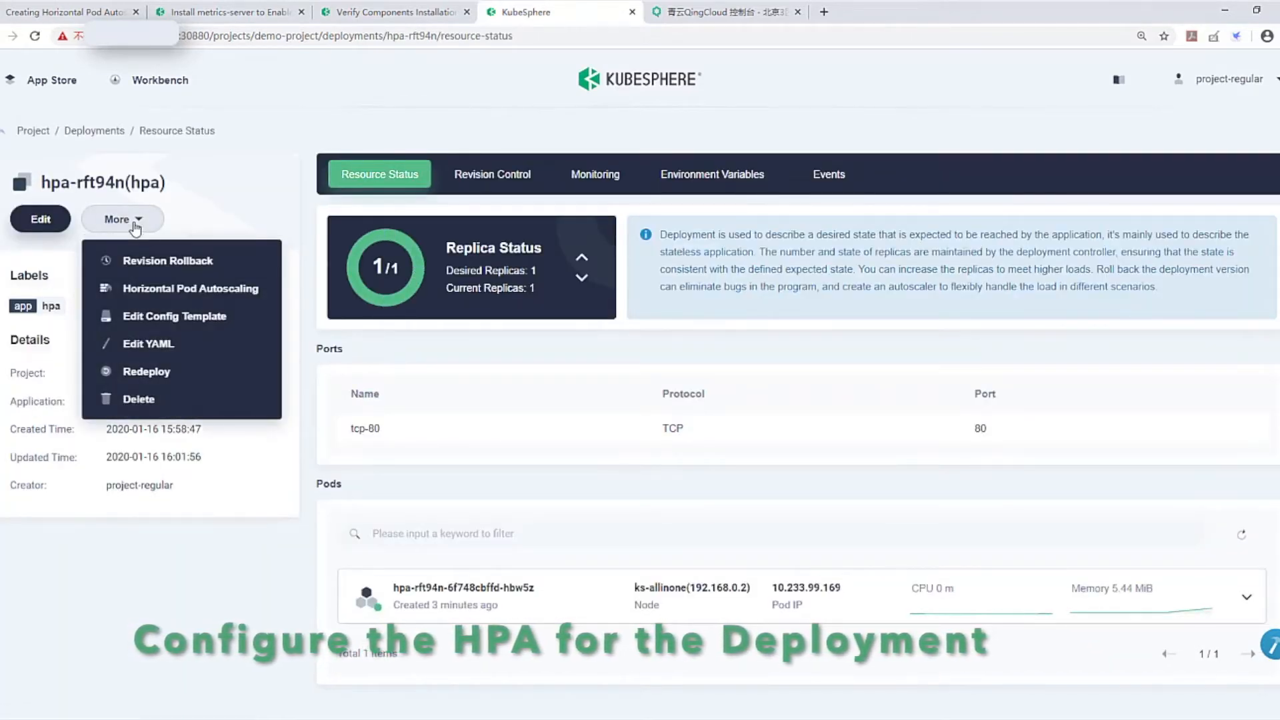
{"action": "left_click", "coordinate": [252, 298]}
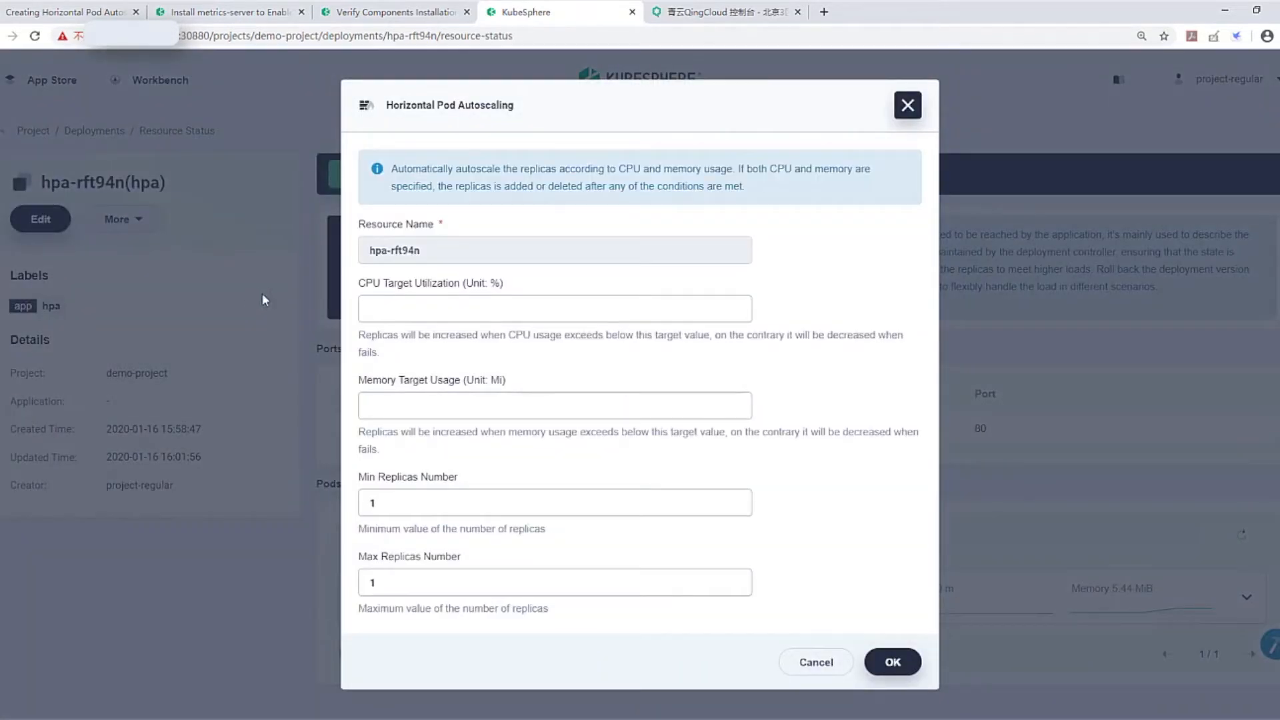
{"action": "left_click", "coordinate": [408, 314]}
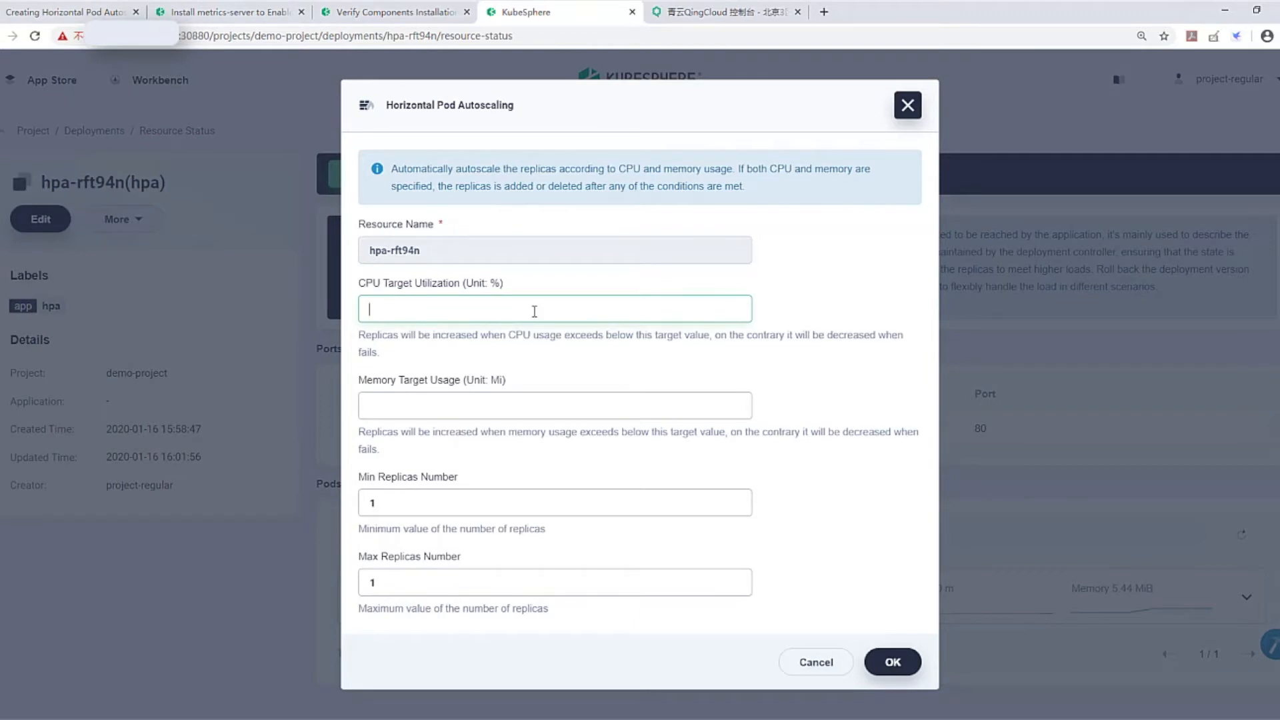
{"action": "type", "text": "50"}
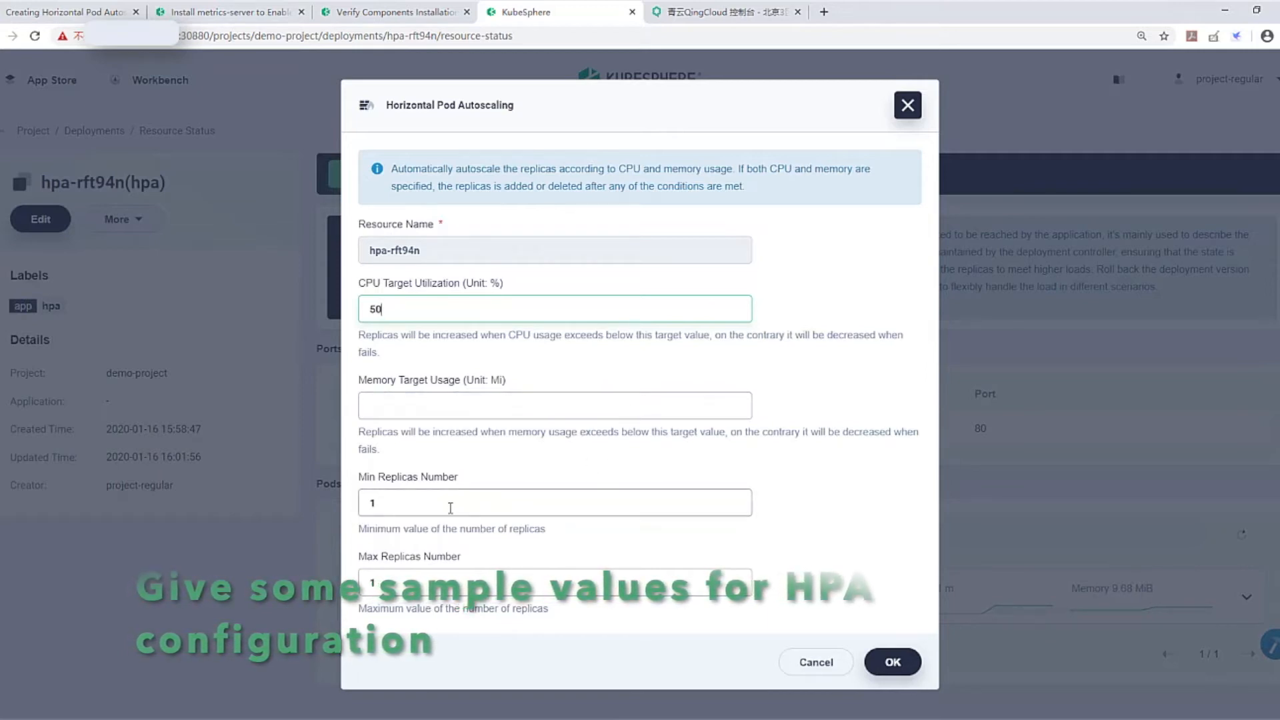
{"action": "left_click", "coordinate": [410, 581]}
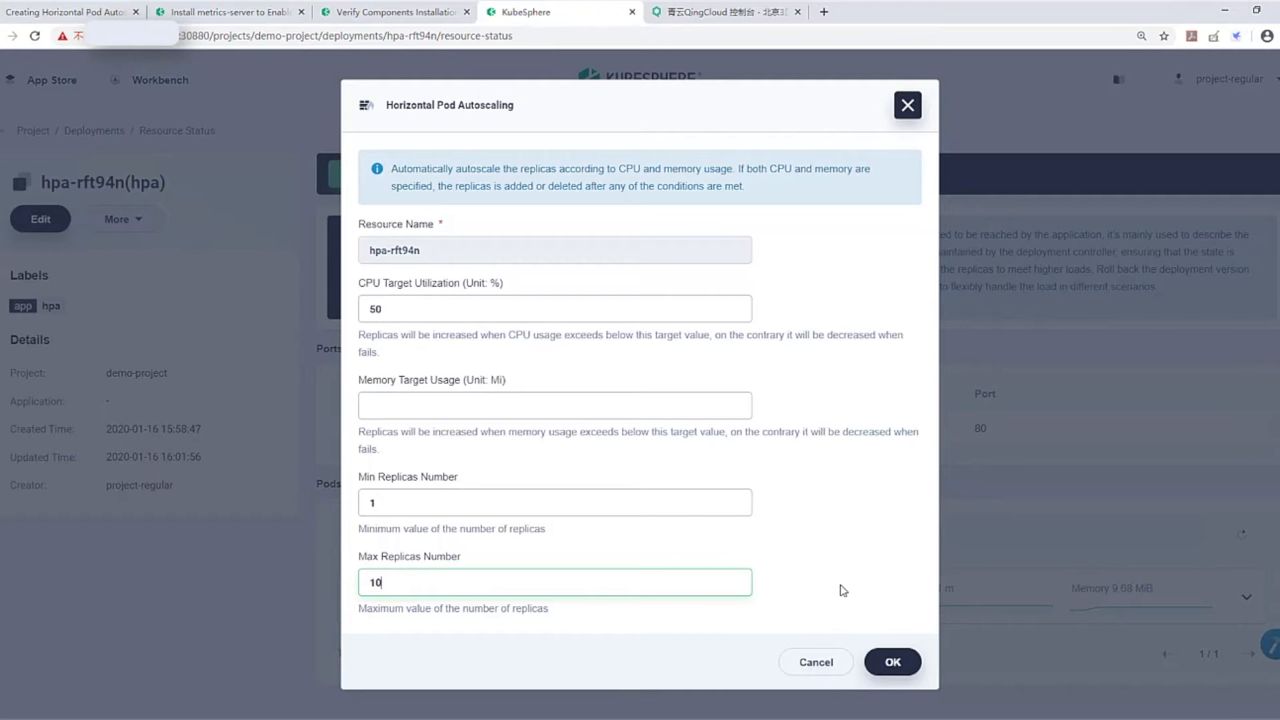
{"action": "left_click", "coordinate": [892, 662]}
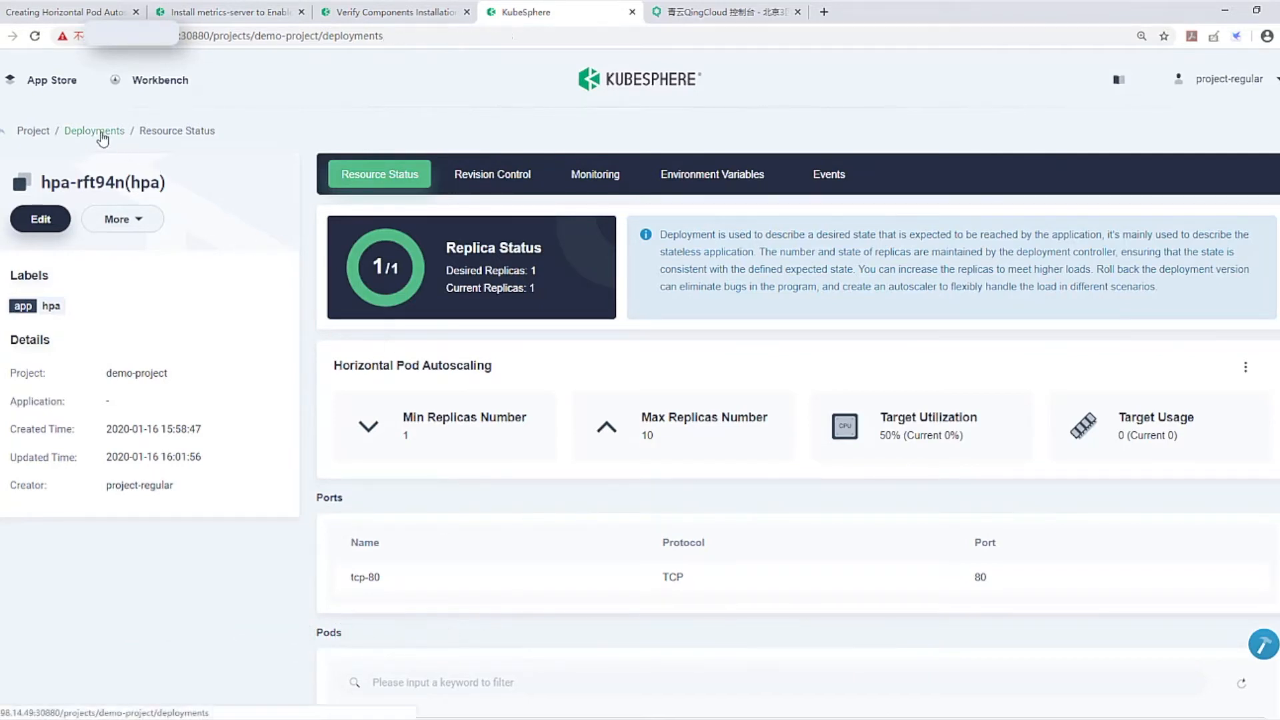
Step: Start a new deployment in the project's workloads, name it load-generator, and continue to its container image settings
{"action": "left_click", "coordinate": [99, 134]}
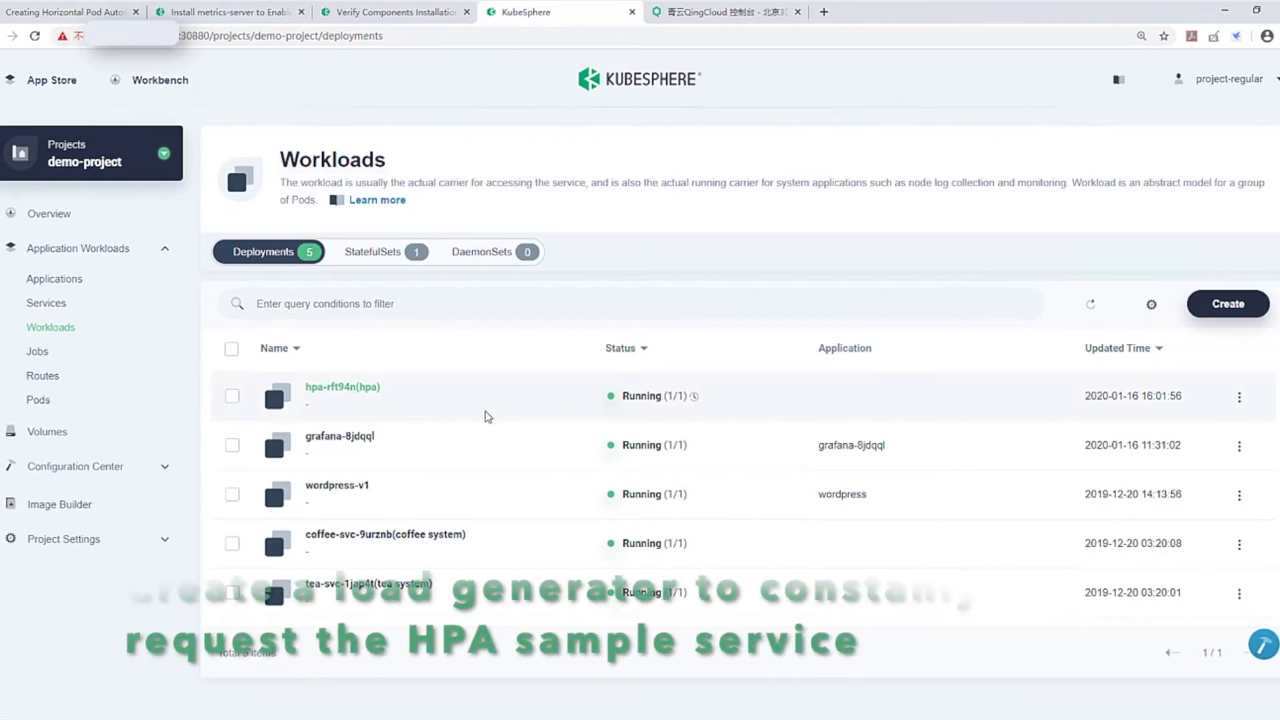
{"action": "left_click", "coordinate": [1226, 304]}
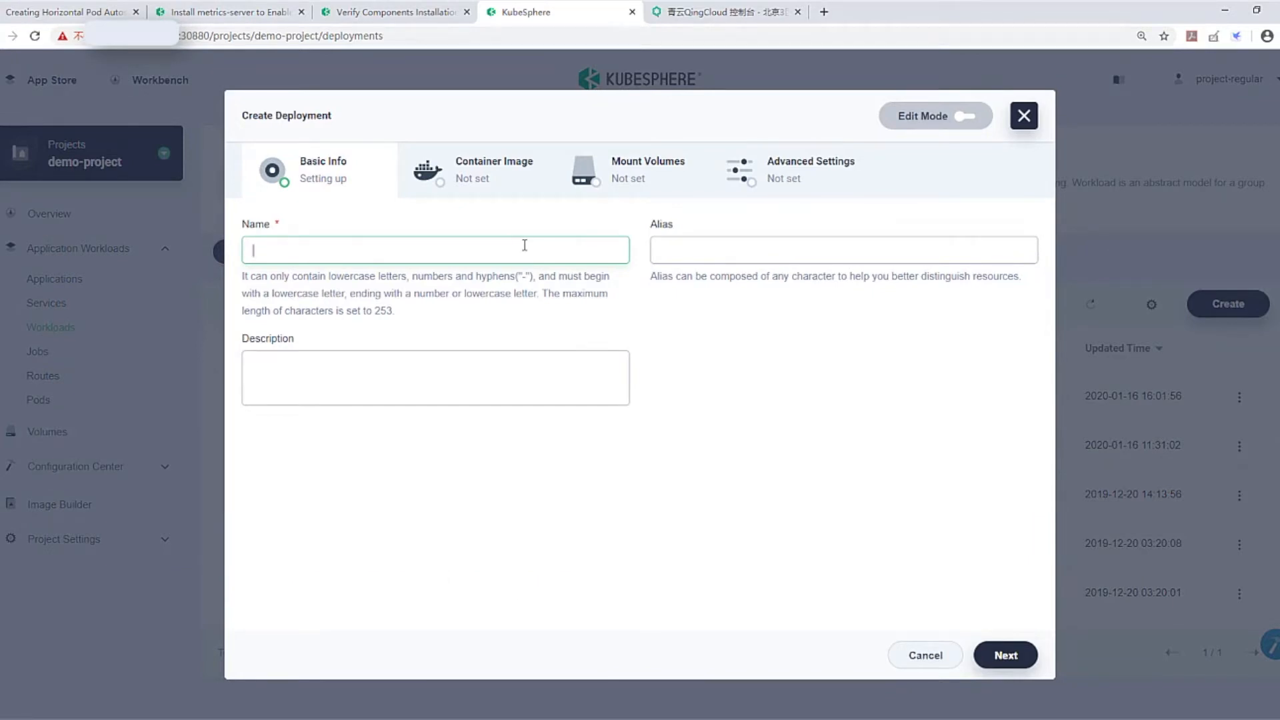
{"action": "type", "text": "load-generator"}
{"action": "left_click", "coordinate": [997, 655]}
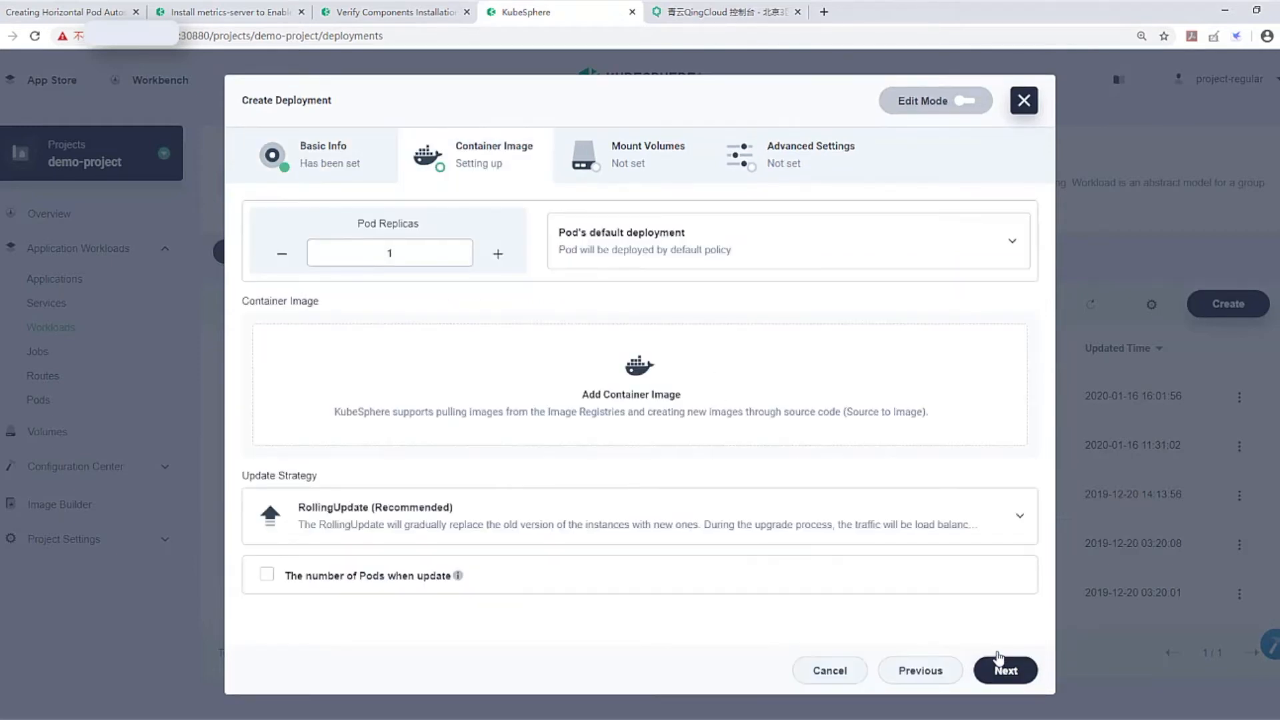
Step: Add a container to the load-generator deployment using the DockerHub image busybox
{"action": "left_click", "coordinate": [707, 391]}
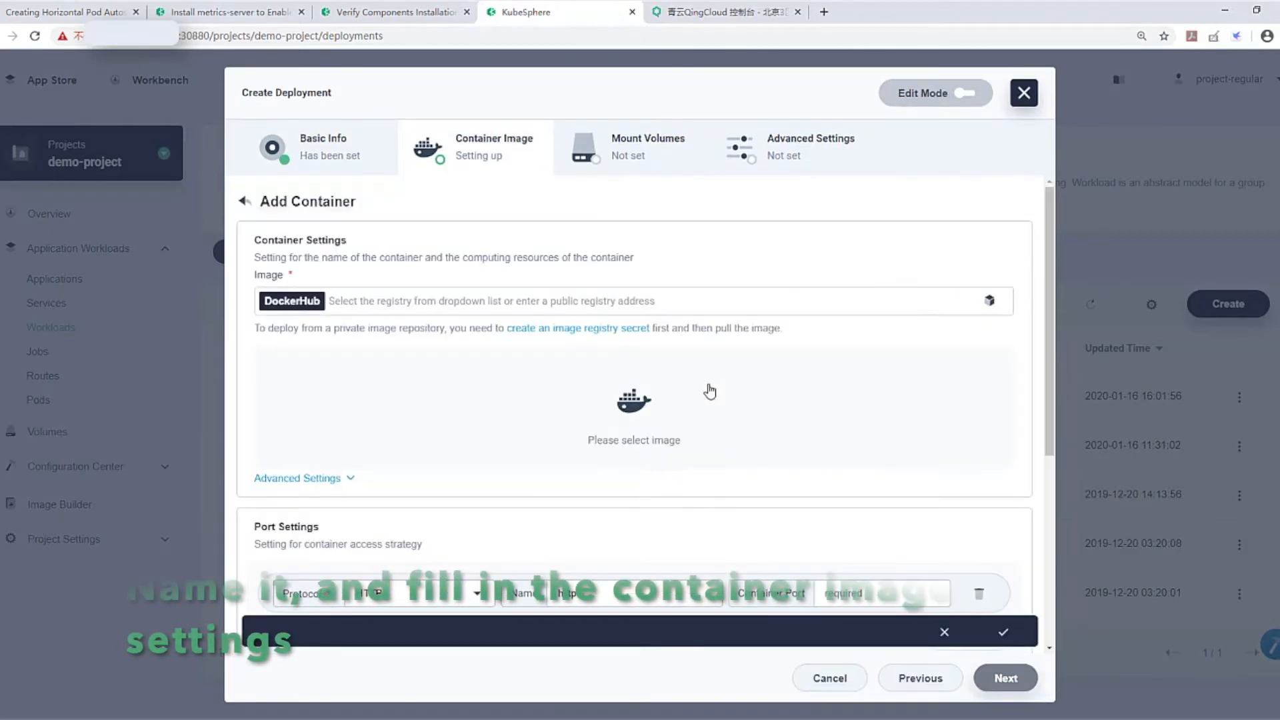
{"action": "left_click", "coordinate": [587, 294]}
{"action": "type", "text": "busybox"}
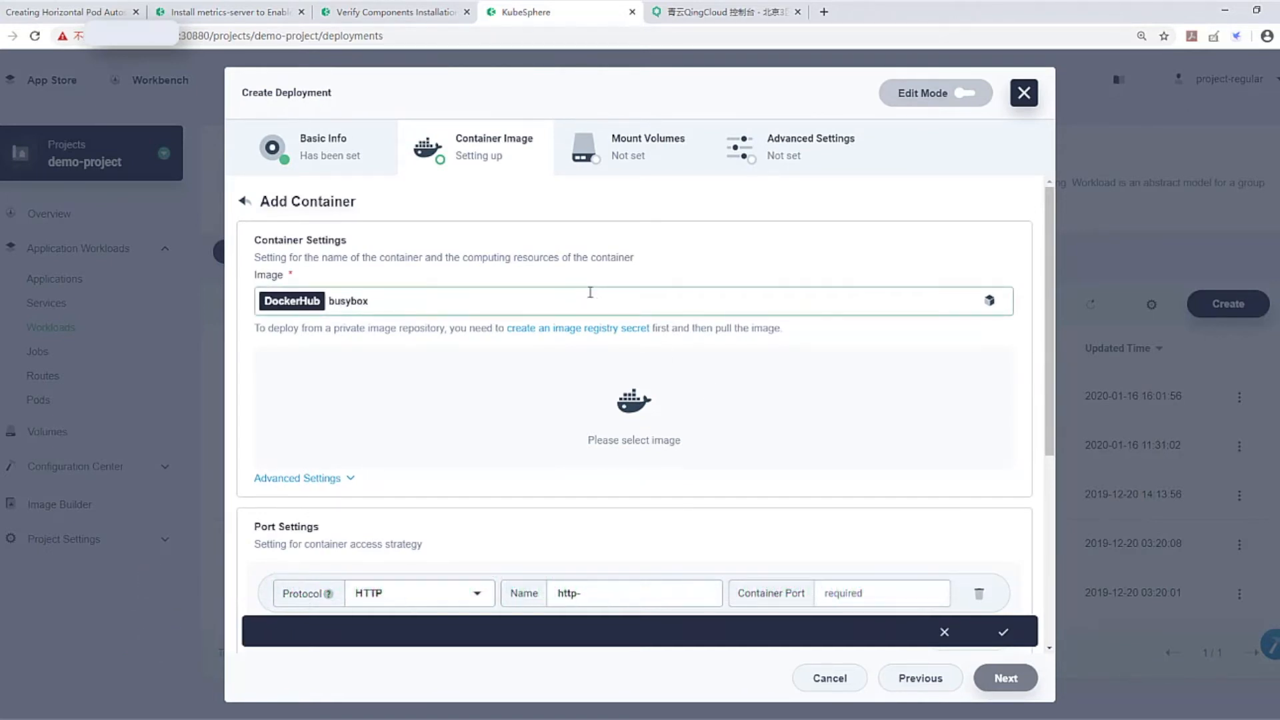
{"action": "key", "text": "Return"}
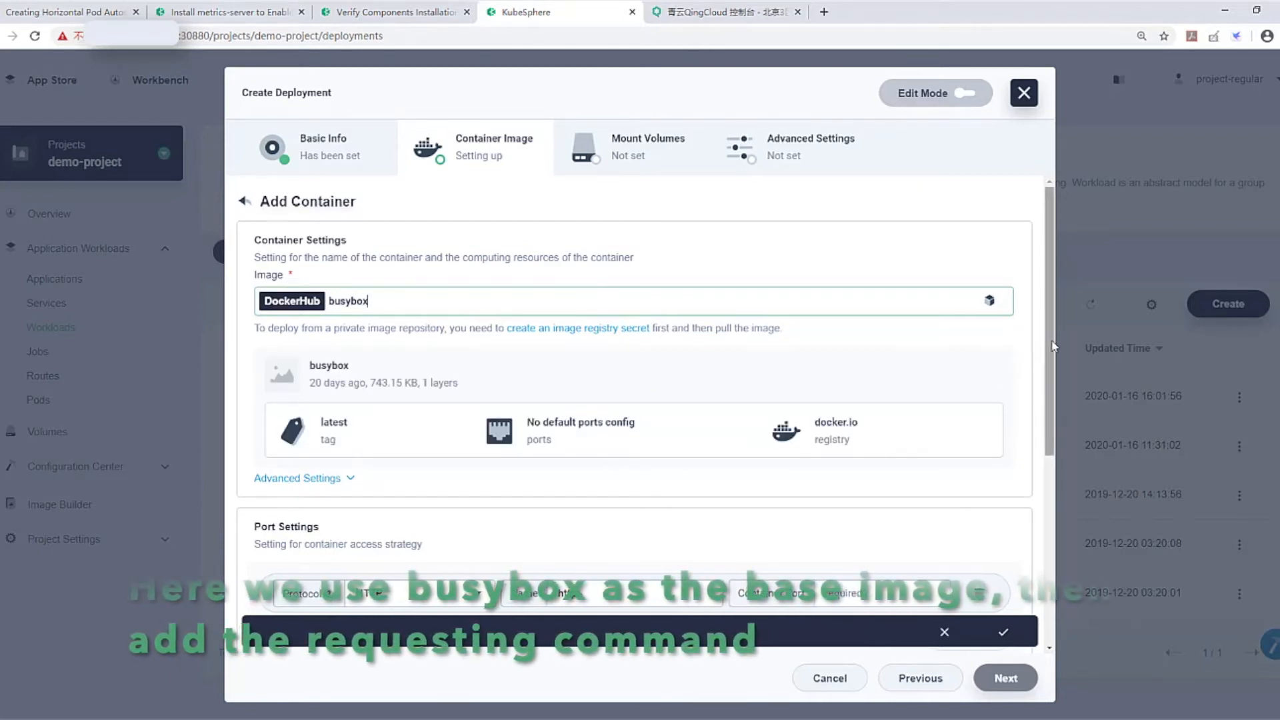
{"action": "scroll", "coordinate": [1043, 400], "scroll_direction": "down", "scroll_amount": 2}
{"action": "scroll", "coordinate": [1043, 467], "scroll_direction": "down", "scroll_amount": 4}
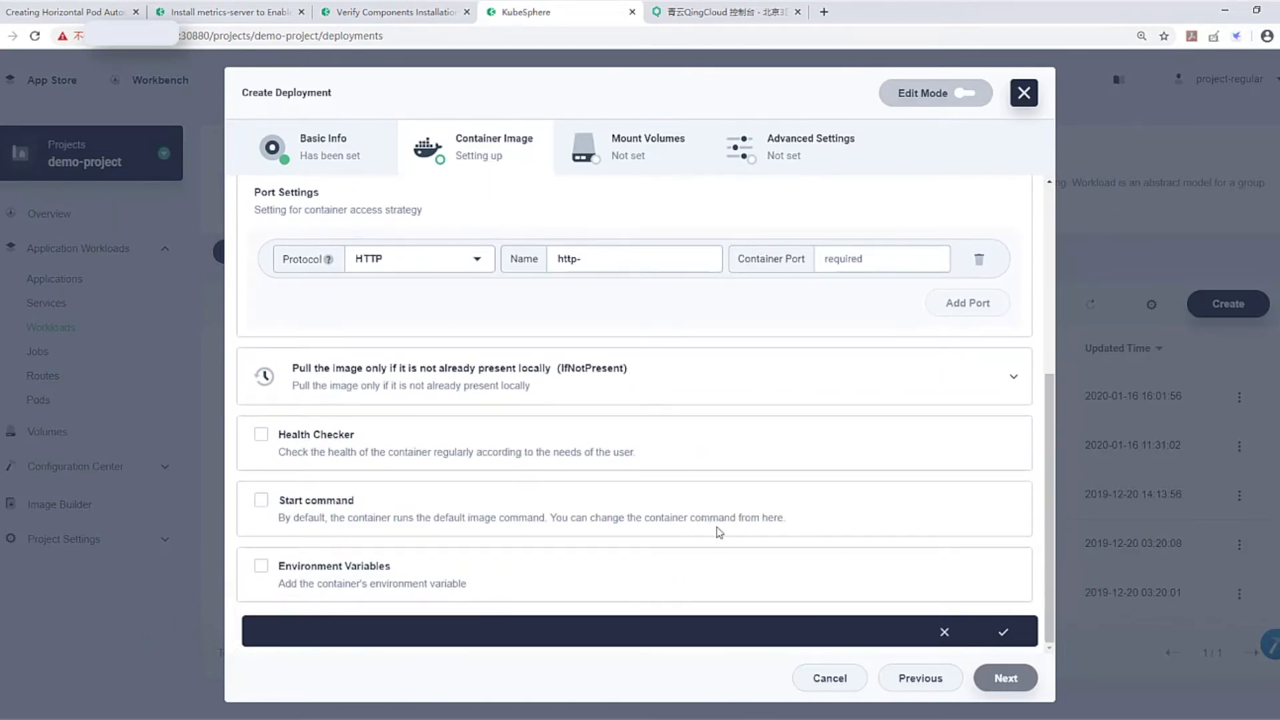
{"action": "left_click", "coordinate": [260, 500]}
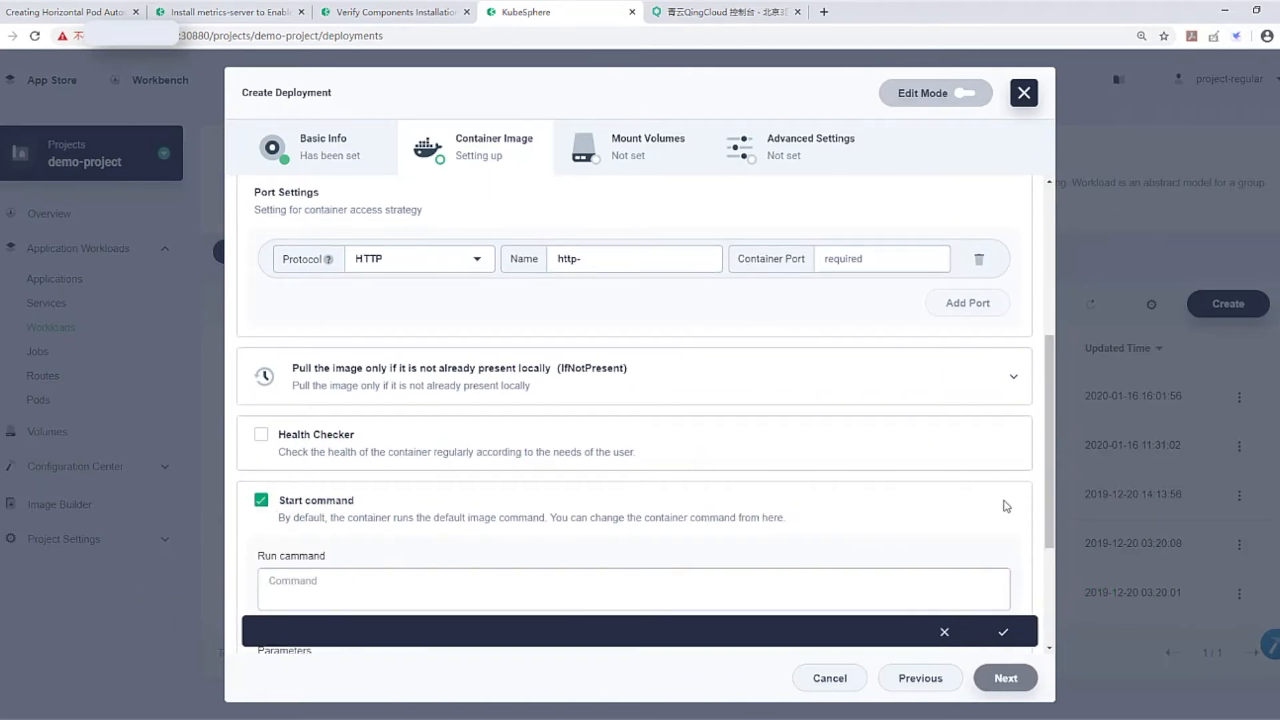
{"action": "left_click_drag", "start_coordinate": [1049, 461], "coordinate": [1041, 569]}
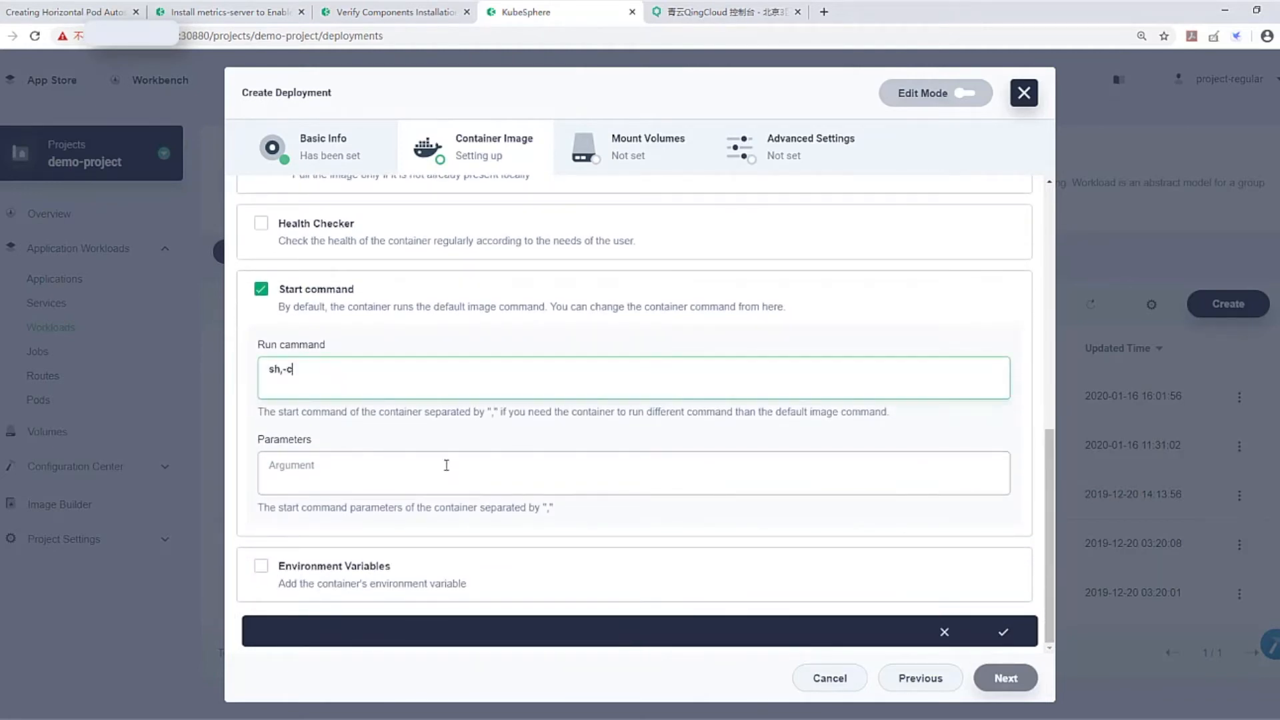
{"action": "left_click", "coordinate": [443, 472]}
{"action": "type", "text": "while true; do wget -q -O- http://hpa.demo-project.svc.cluster.local; done"}
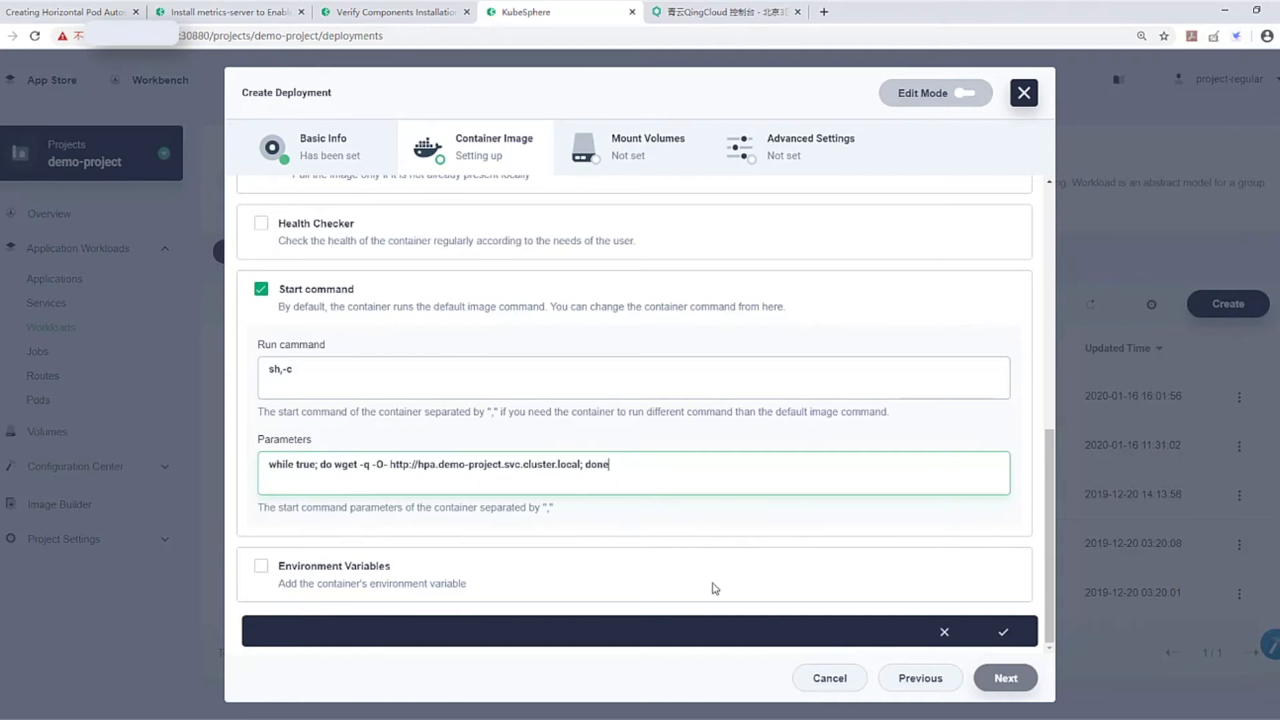
{"action": "left_click", "coordinate": [1003, 635]}
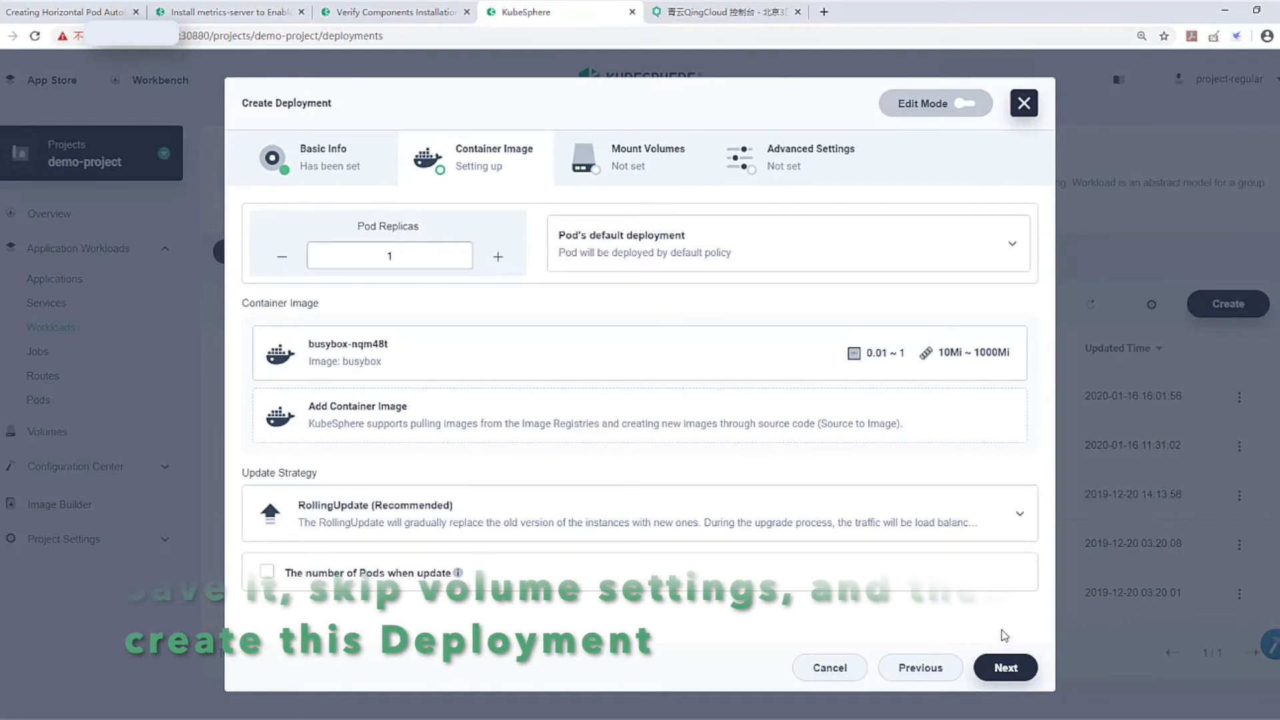
Step: Skip the volume mounts, keep the default advanced settings, and create the load-generator deployment
{"action": "left_click", "coordinate": [1004, 665]}
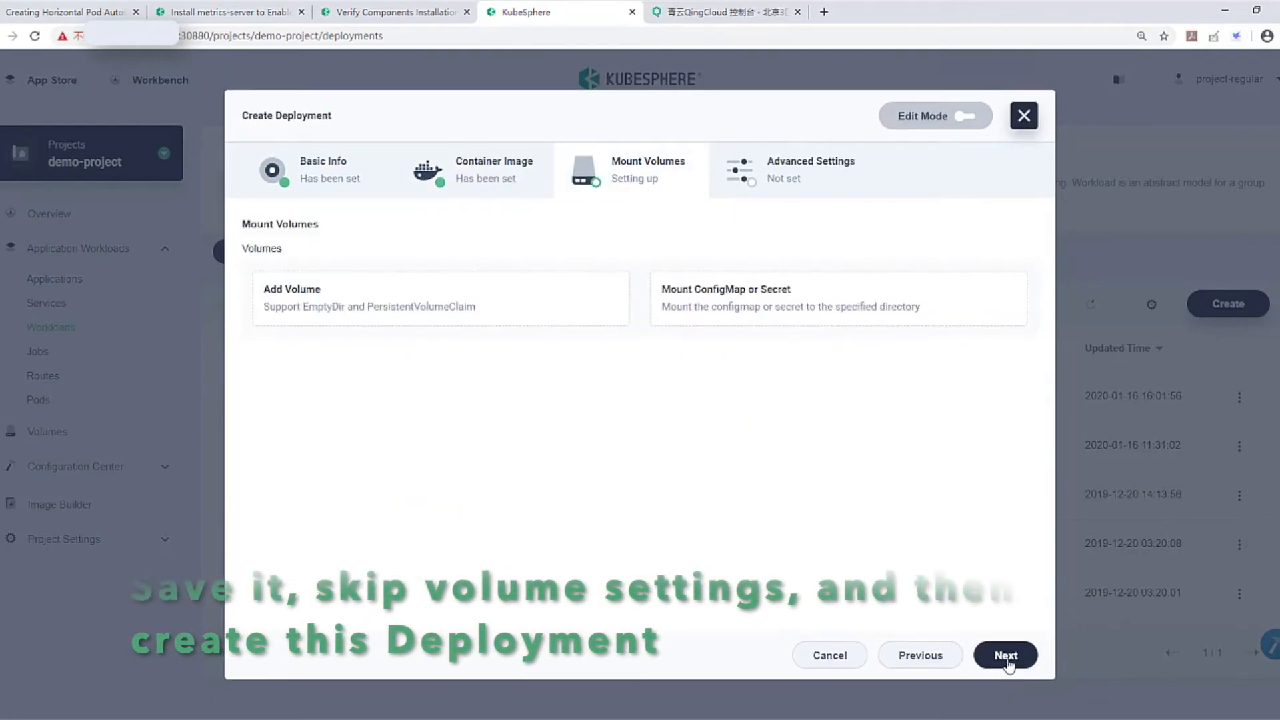
{"action": "left_click", "coordinate": [1008, 662]}
{"action": "left_click", "coordinate": [1002, 655]}
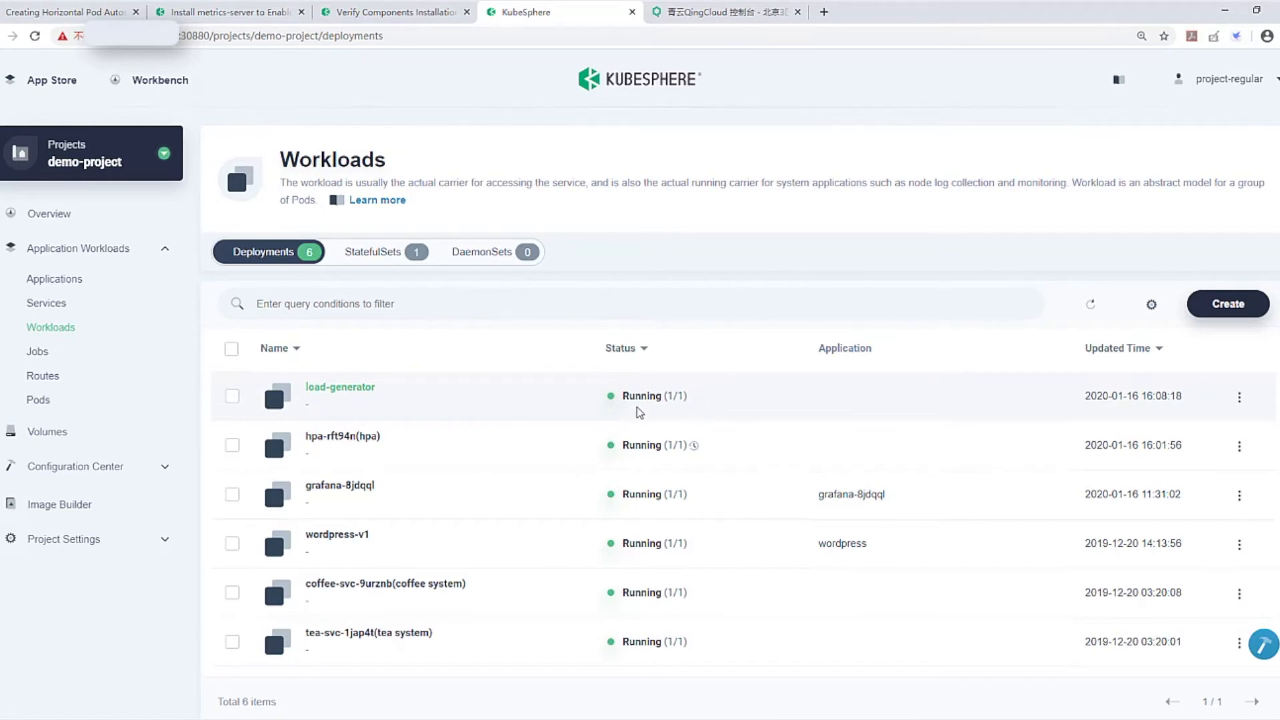
Step: Open the hpa deployment and examine its replica status, autoscaling figures and list of pods under load
{"action": "left_click", "coordinate": [340, 438]}
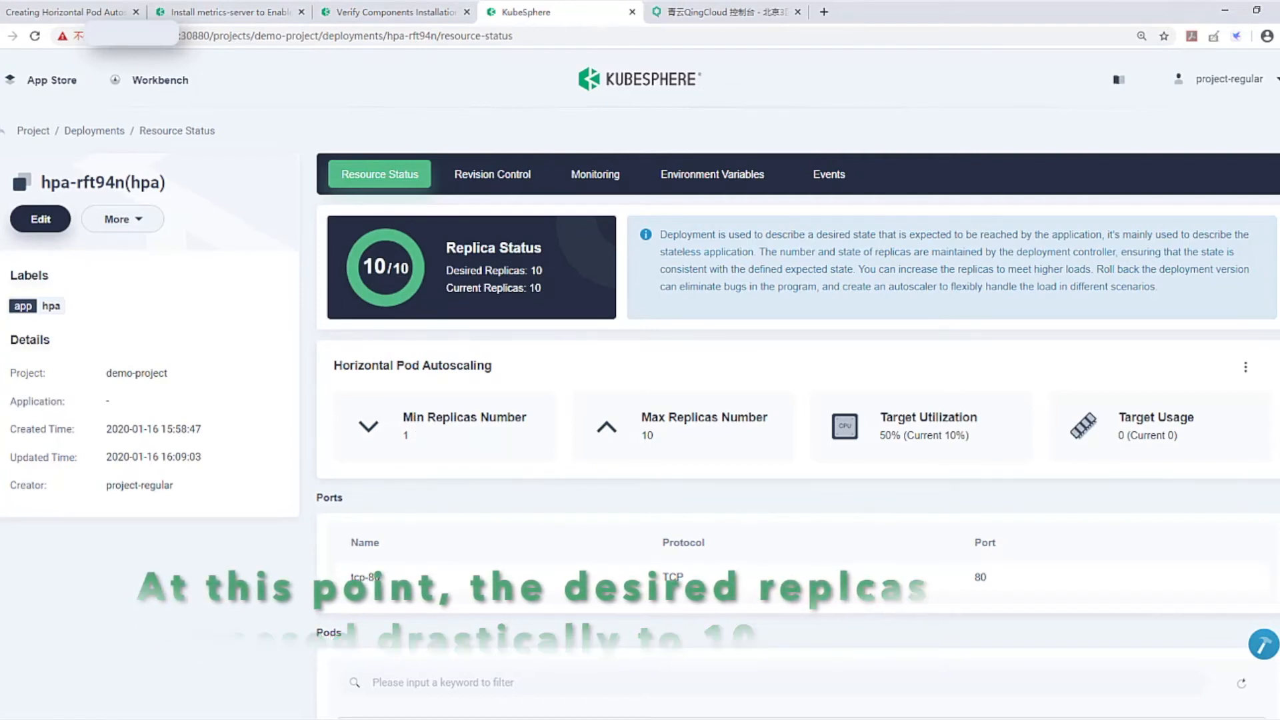
{"action": "scroll", "coordinate": [453, 494], "scroll_direction": "down", "scroll_amount": 1}
{"action": "scroll", "coordinate": [798, 413], "scroll_direction": "down", "scroll_amount": 5}
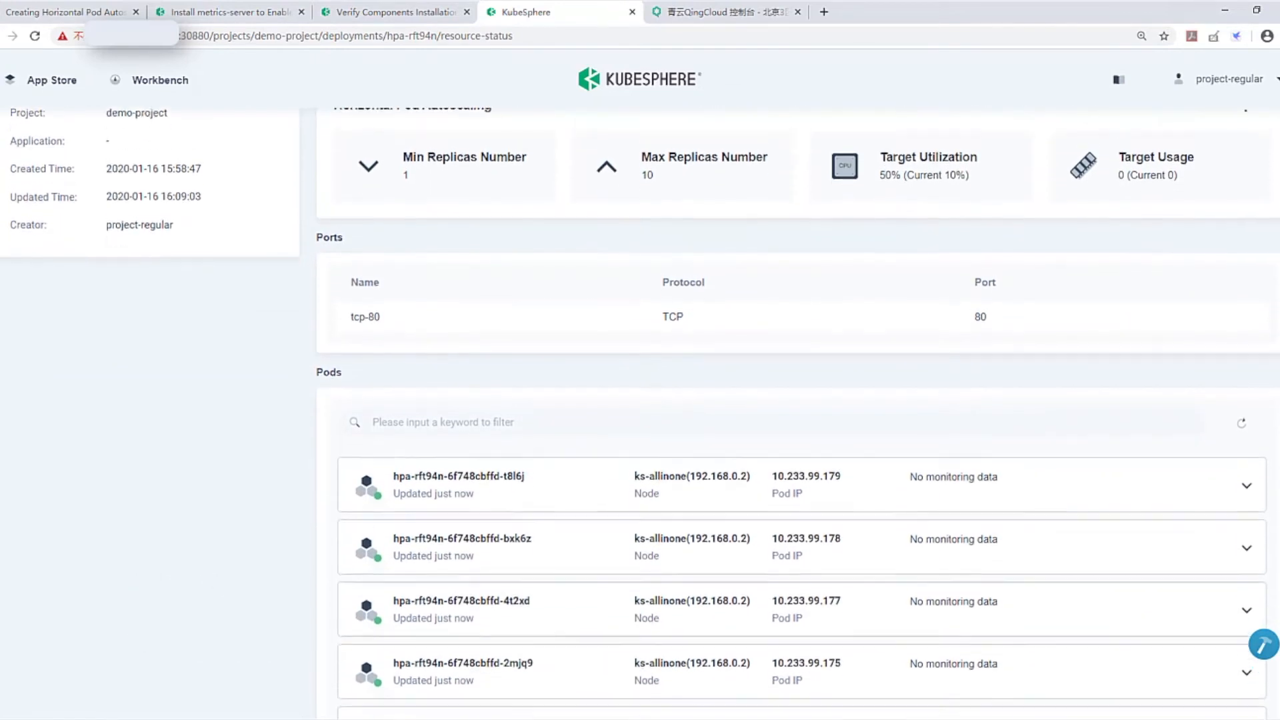
{"action": "scroll", "coordinate": [1259, 265], "scroll_direction": "down", "scroll_amount": 1}
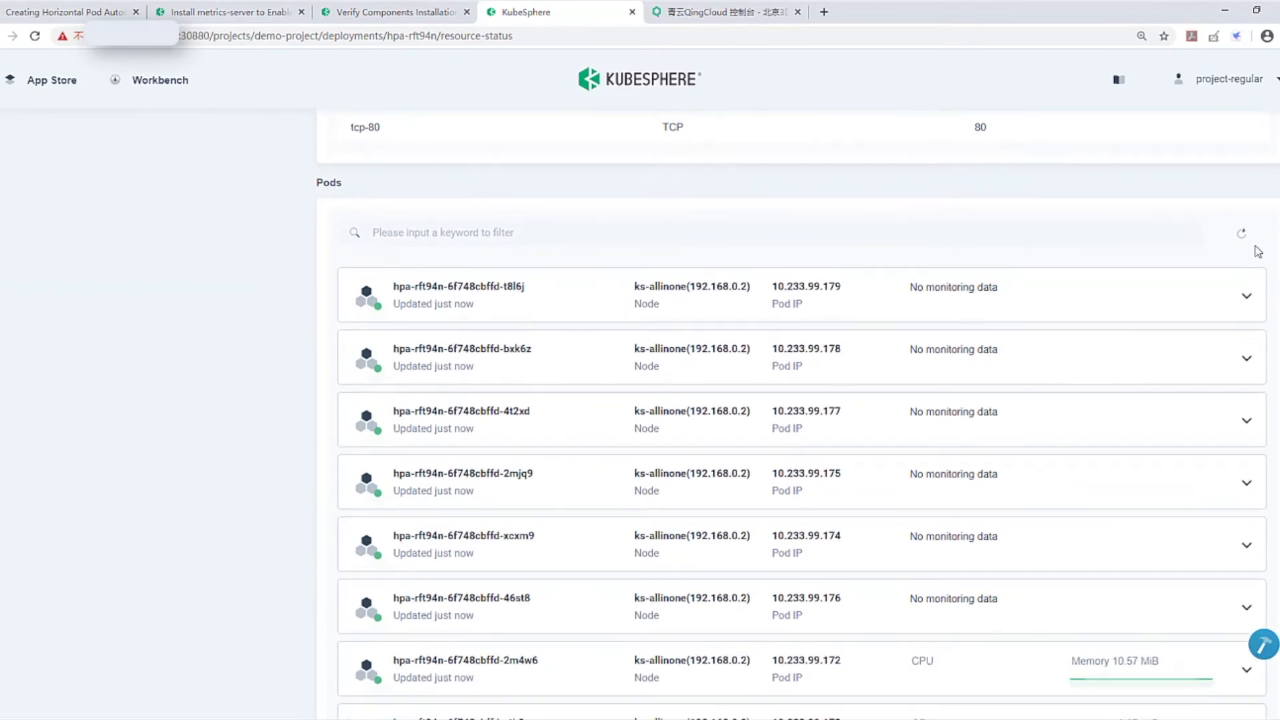
Step: Refresh the hpa deployment's pod list and examine the CPU and memory trends of its pods, including the oldest one
{"action": "left_click", "coordinate": [1243, 240]}
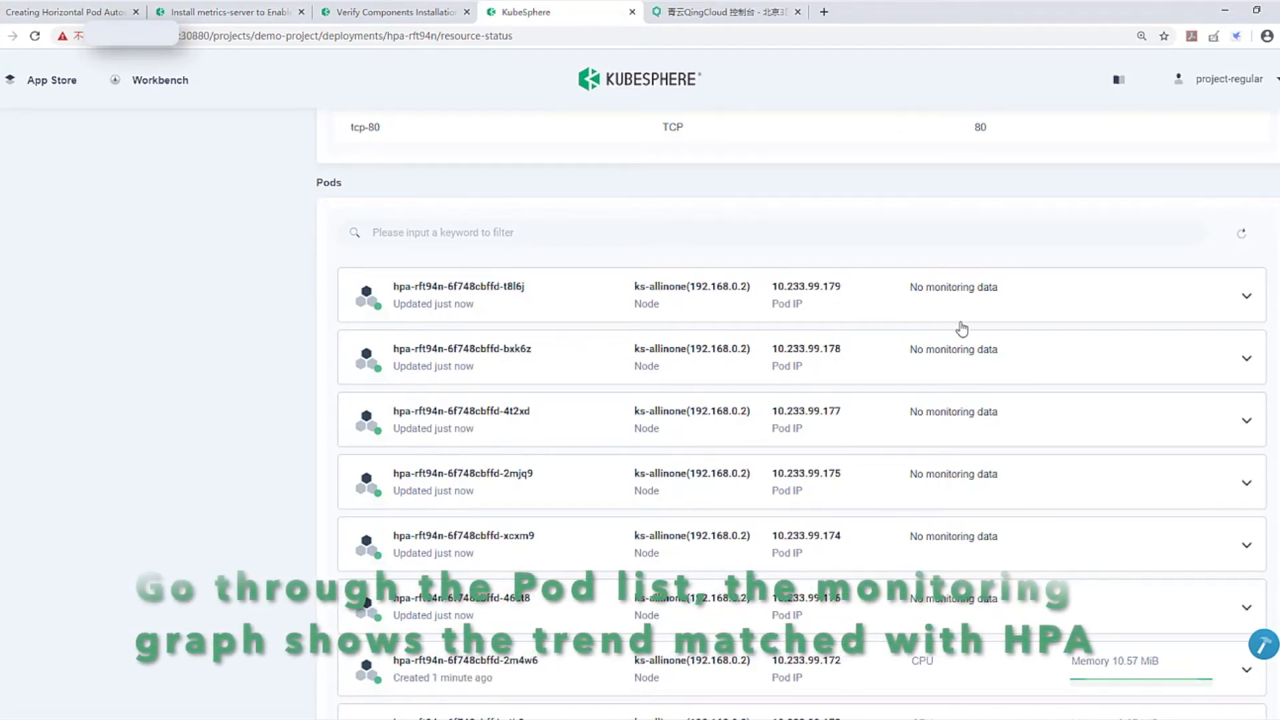
{"action": "scroll", "coordinate": [962, 328], "scroll_direction": "down", "scroll_amount": 4}
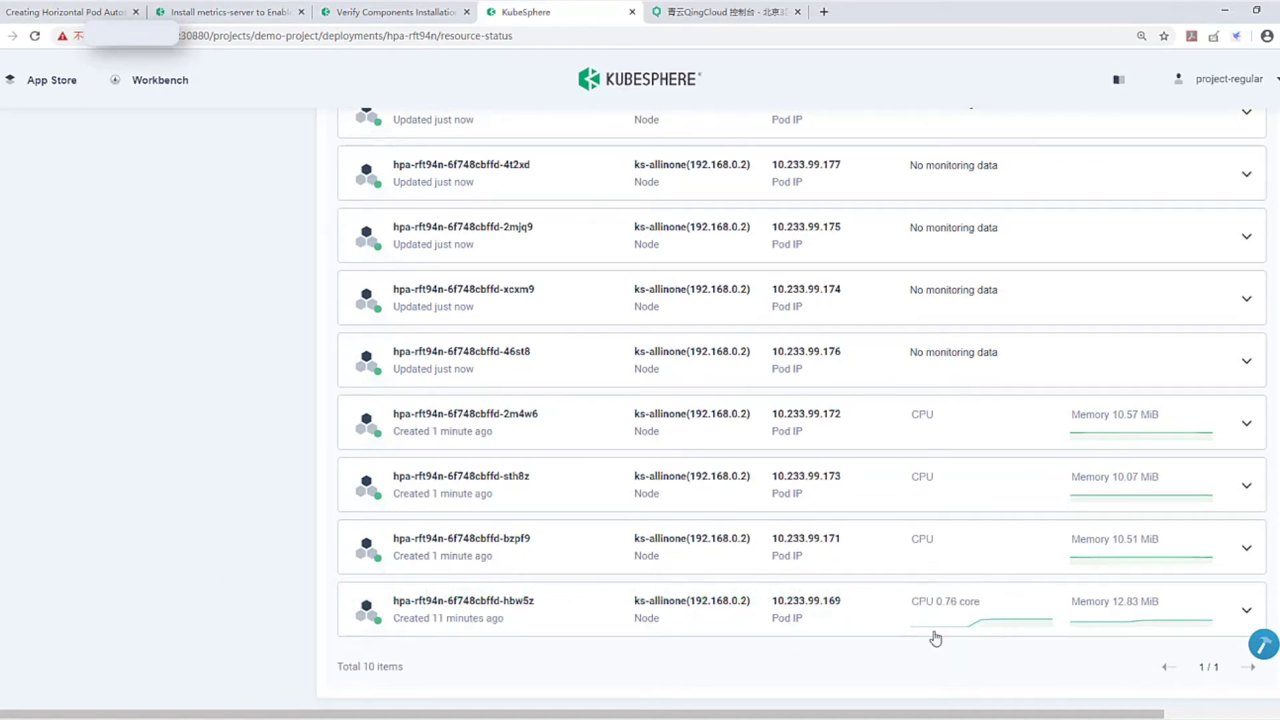
{"action": "scroll", "coordinate": [925, 646], "scroll_direction": "up", "scroll_amount": 10}
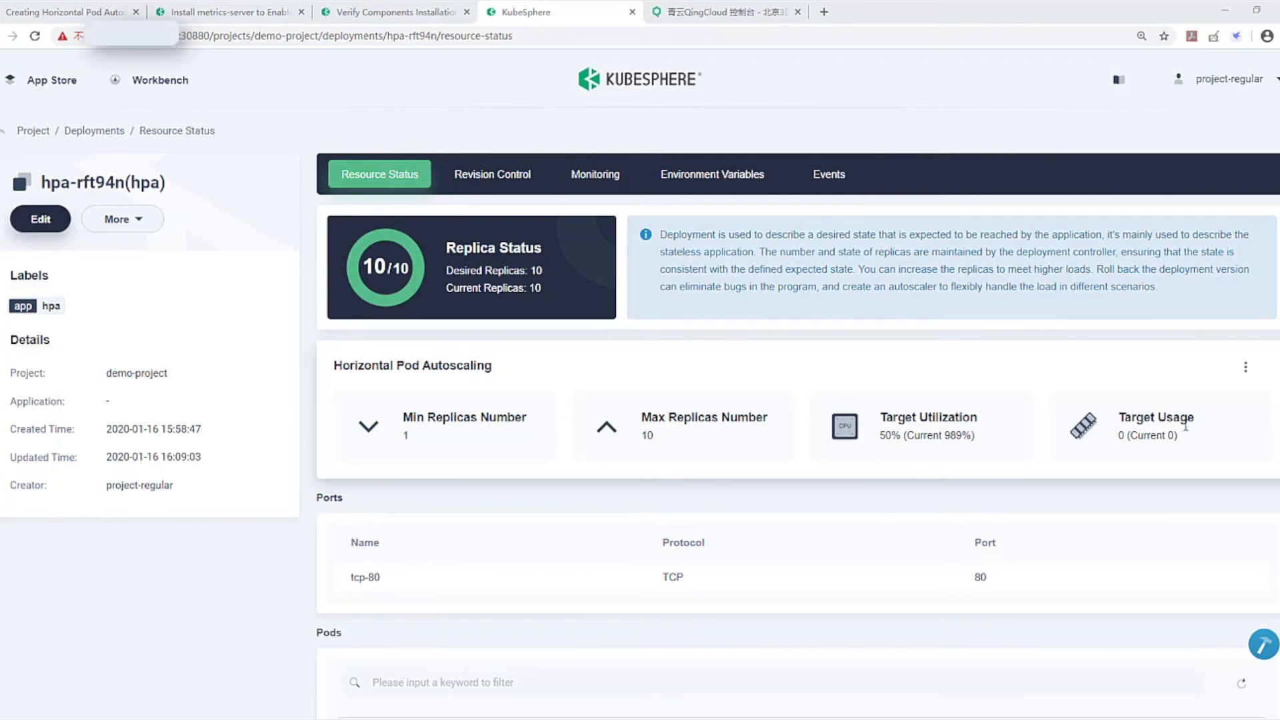
{"action": "scroll", "coordinate": [640, 414], "scroll_direction": "down", "scroll_amount": 4}
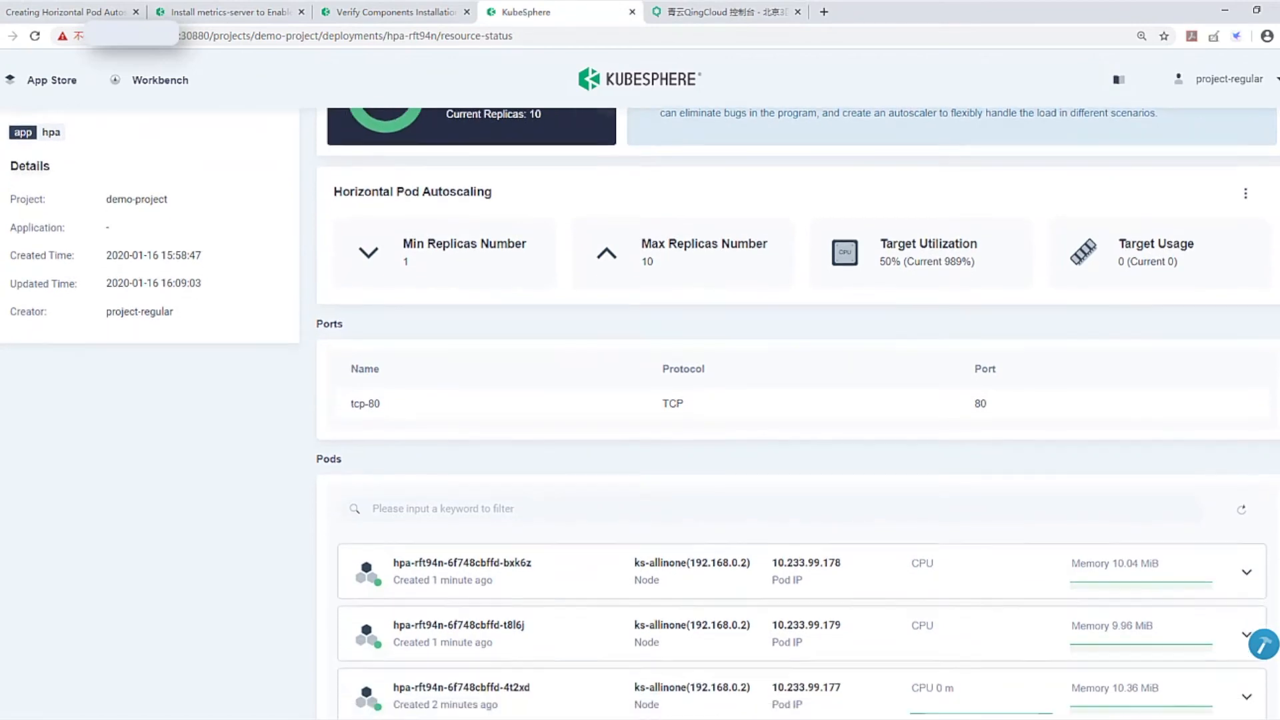
{"action": "scroll", "coordinate": [913, 460], "scroll_direction": "down", "scroll_amount": 3}
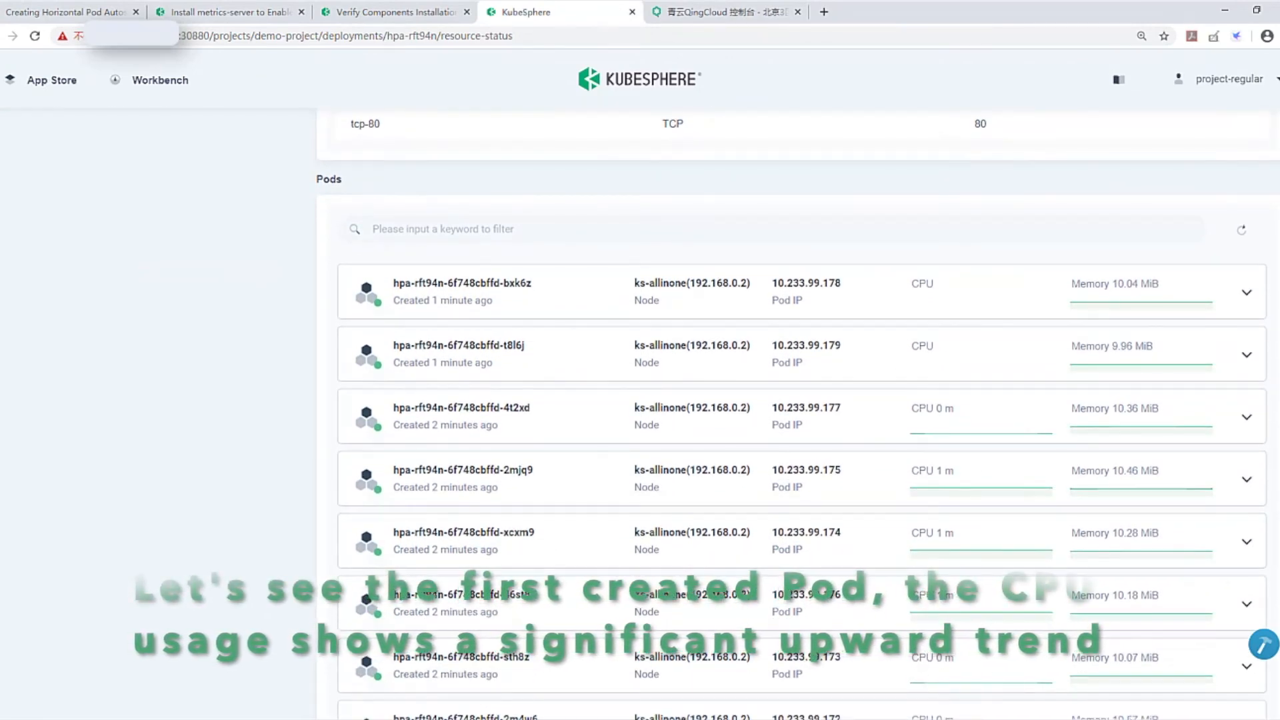
{"action": "scroll", "coordinate": [800, 414], "scroll_direction": "down", "scroll_amount": 4}
{"action": "mouse_move", "coordinate": [926, 638]}
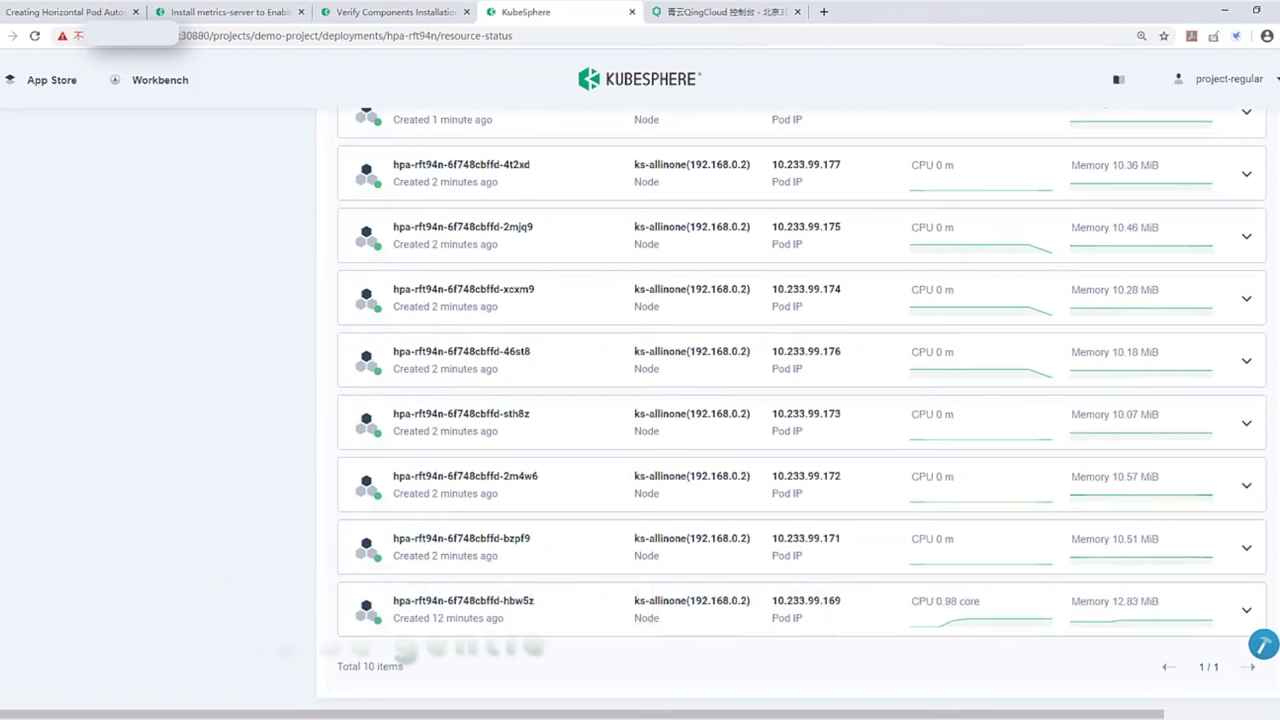
Step: Examine the hpa deployment's monitoring graphs, checking the CPU usage trend over the last 30 minutes
{"action": "scroll", "coordinate": [1255, 231], "scroll_direction": "up", "scroll_amount": 8}
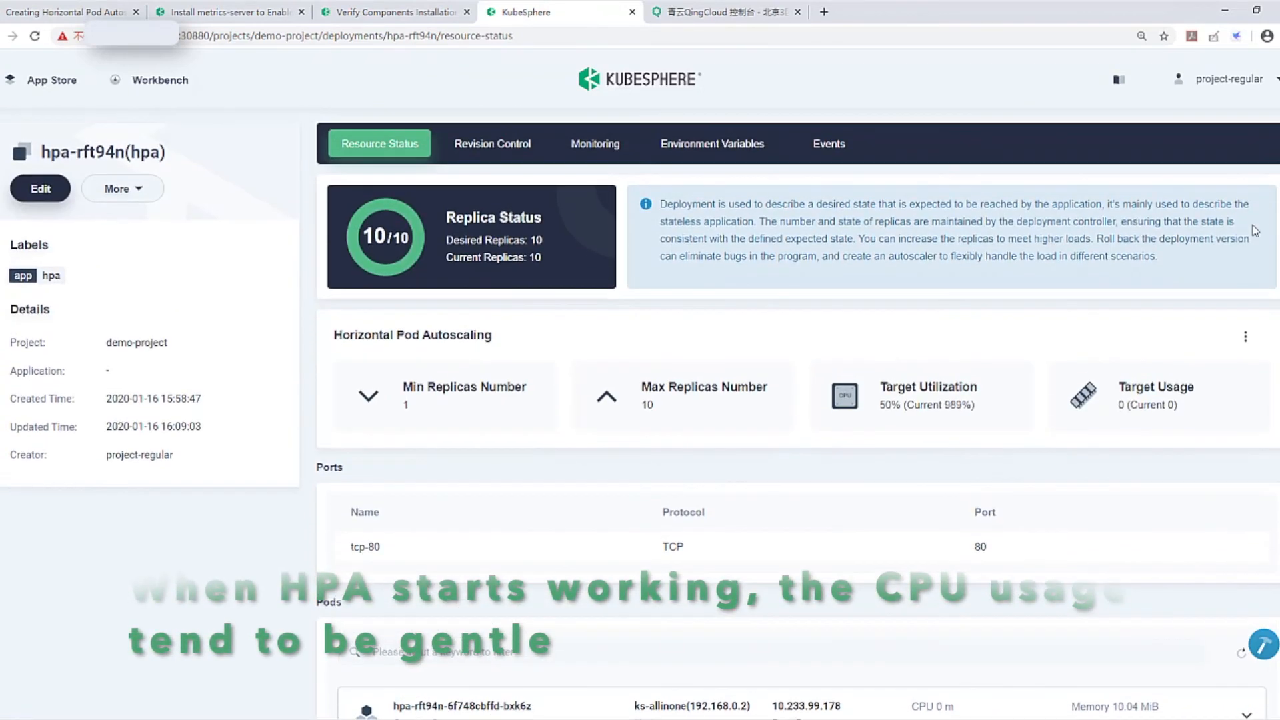
{"action": "left_click", "coordinate": [592, 147]}
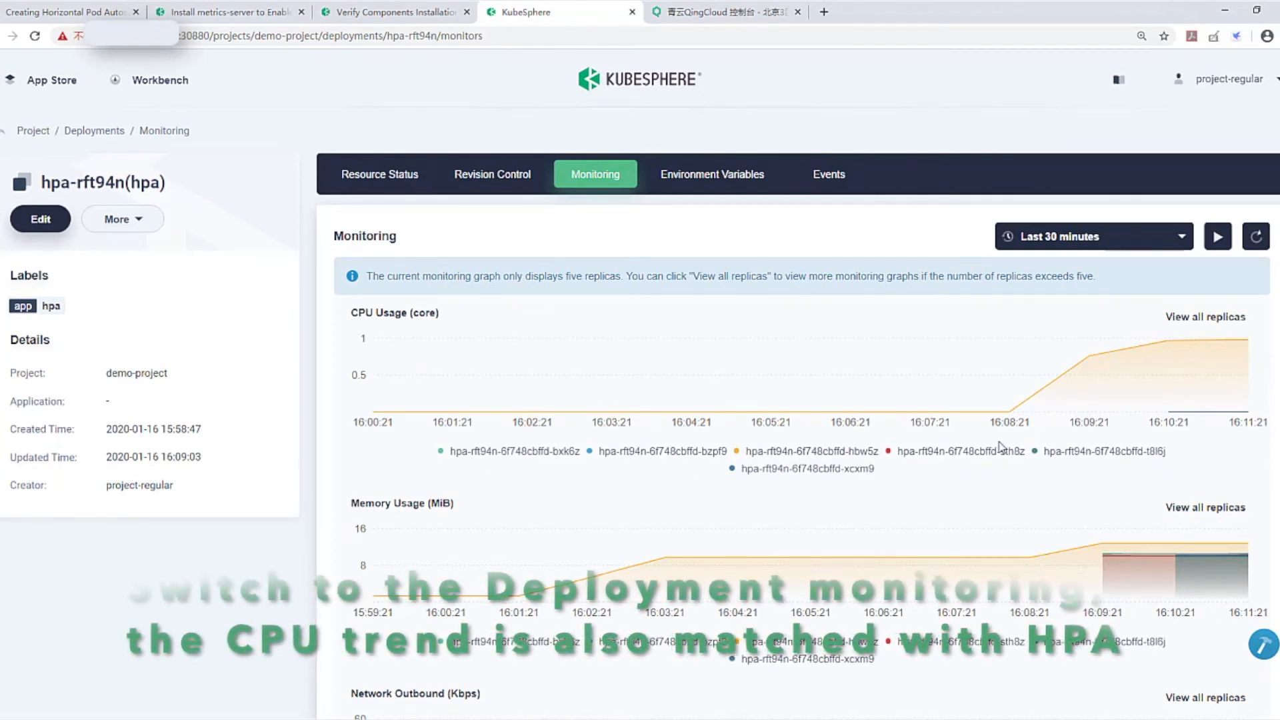
{"action": "mouse_move", "coordinate": [1033, 360]}
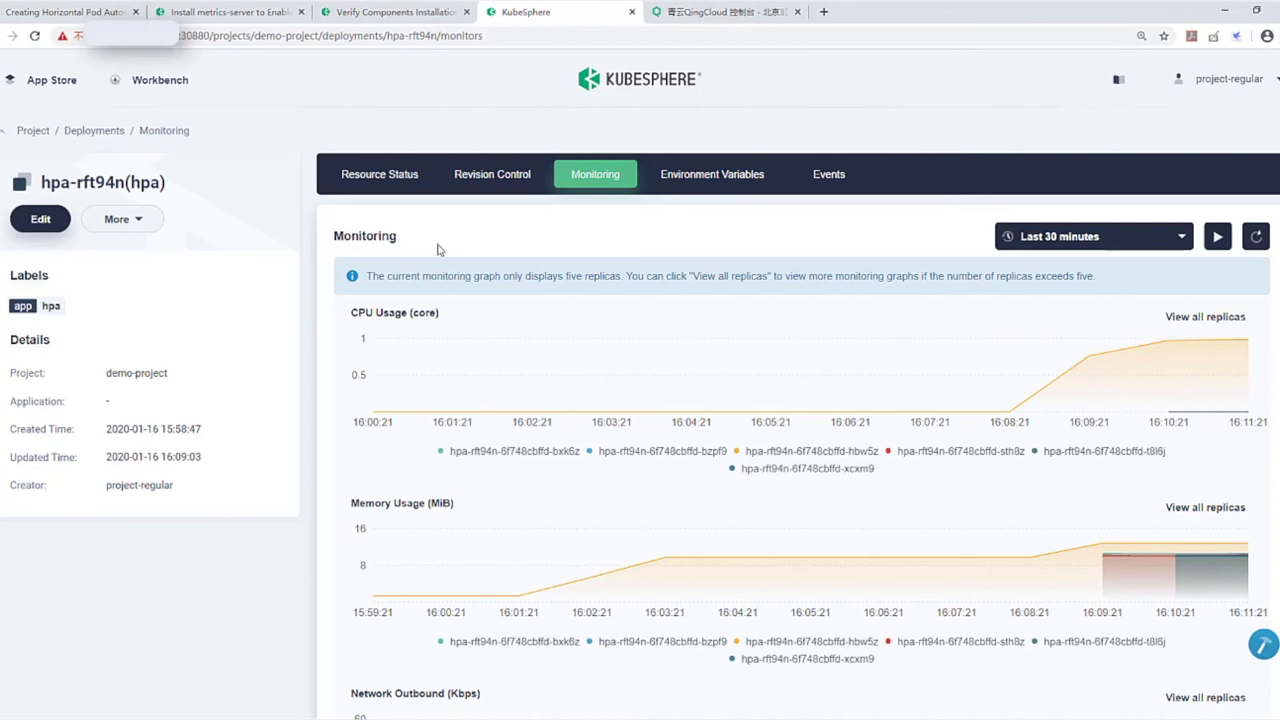
Step: Open the pod hpa-rft94n-6f748cbffd-2mjq9 from the deployment's resource status and examine its monitoring graphs
{"action": "left_click", "coordinate": [392, 184]}
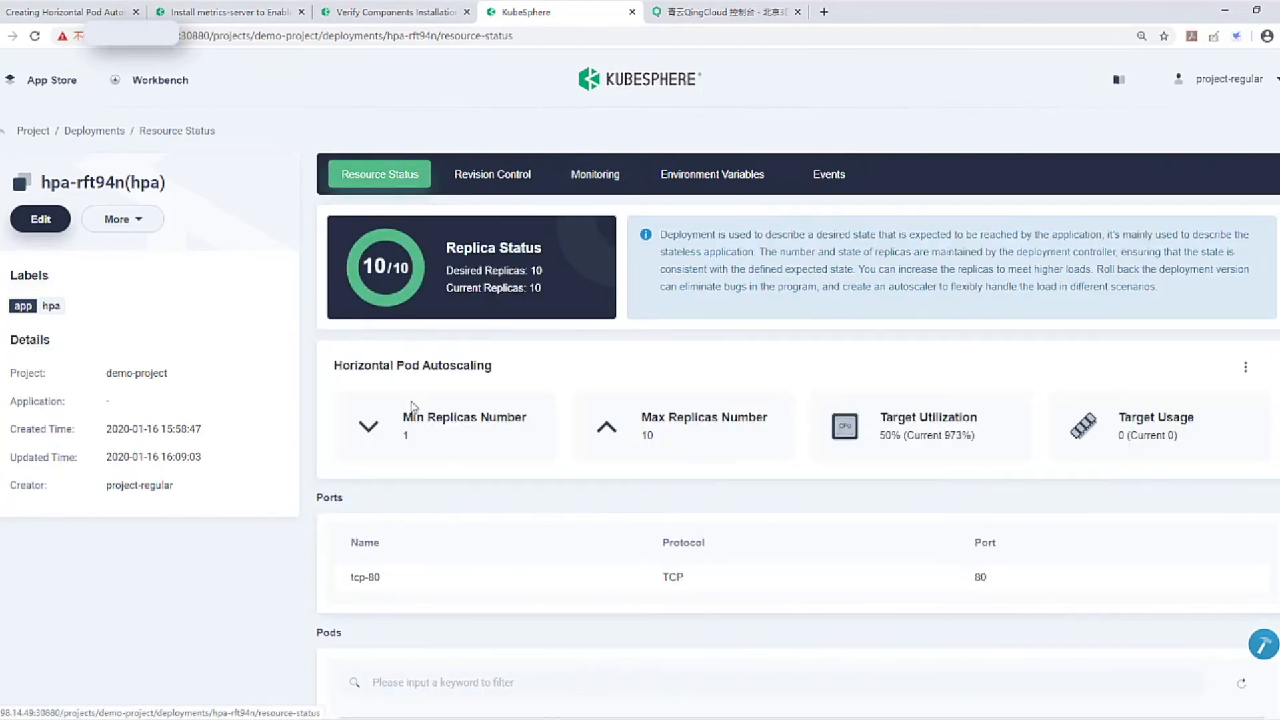
{"action": "scroll", "coordinate": [412, 407], "scroll_direction": "down", "scroll_amount": 8}
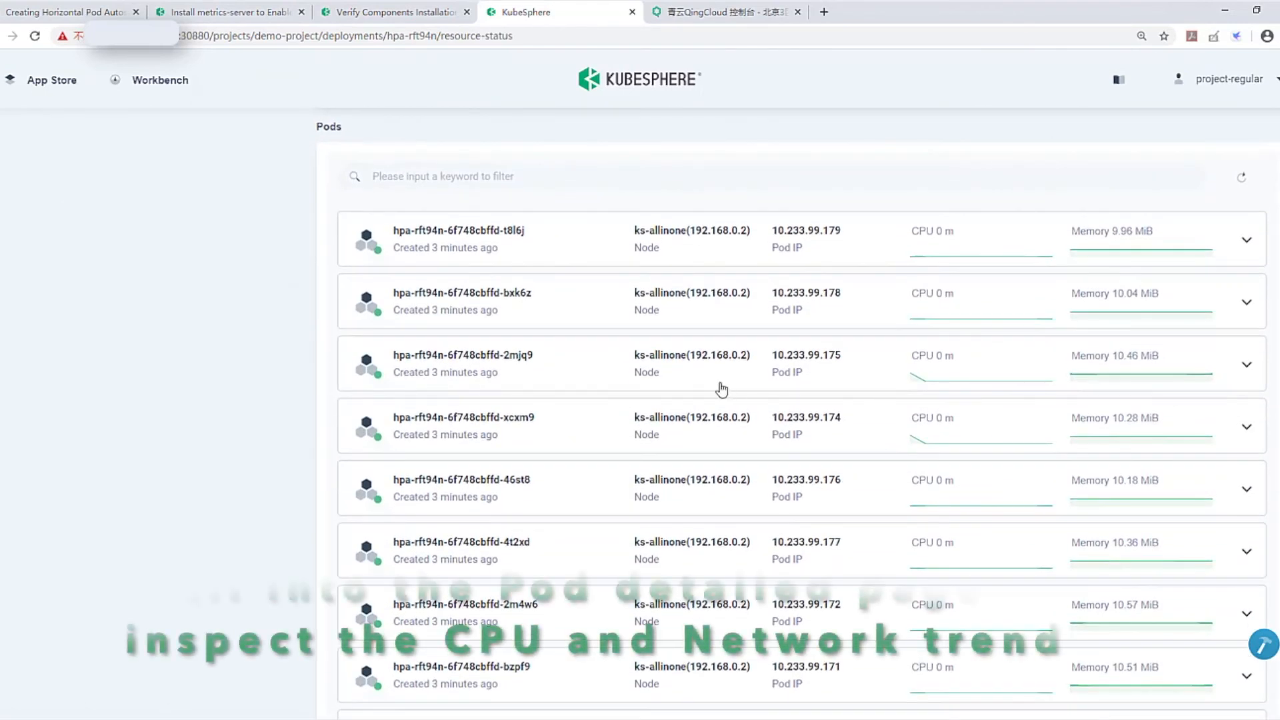
{"action": "left_click", "coordinate": [505, 361]}
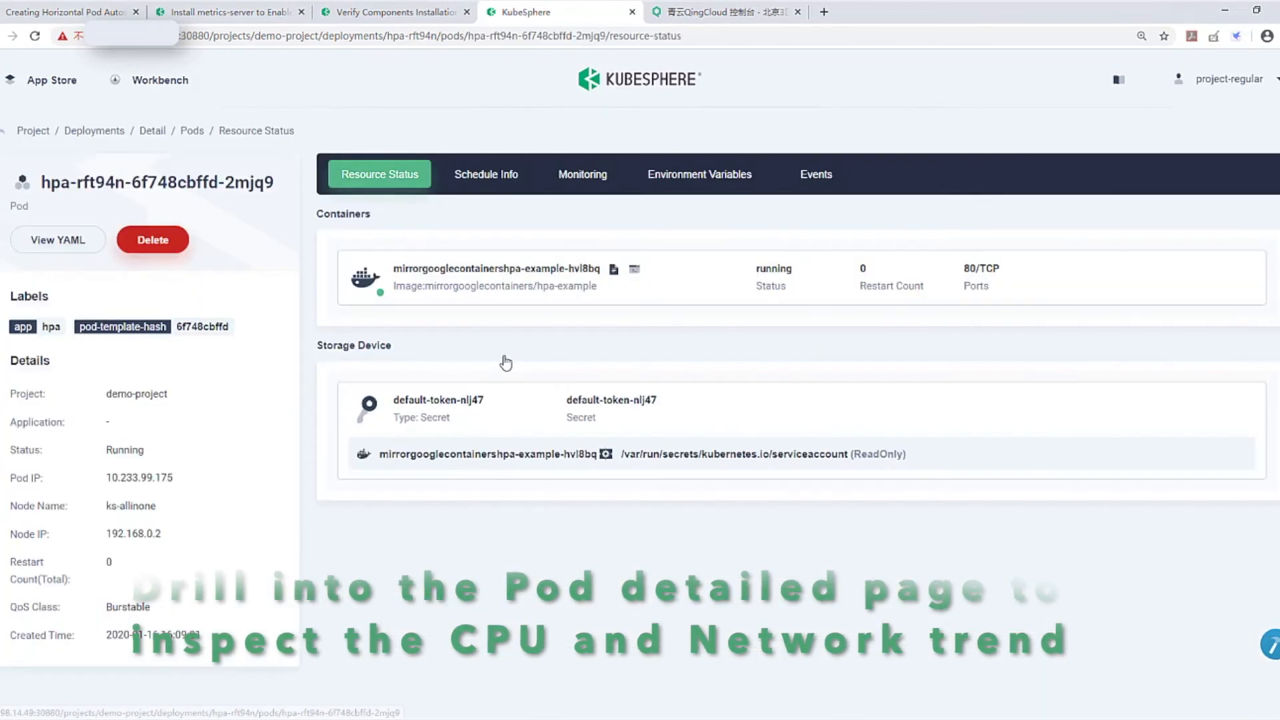
{"action": "left_click", "coordinate": [582, 184]}
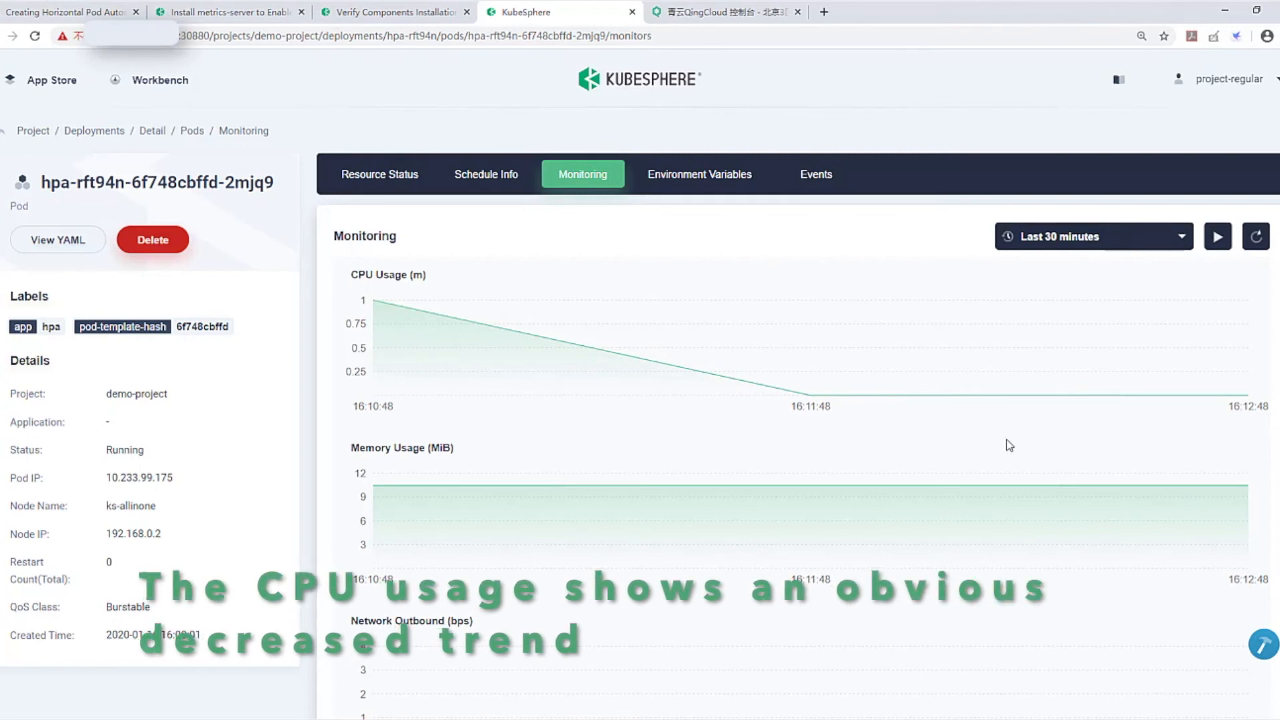
Step: Return to the hpa deployment, open its first created pod, hpa-rft94n-6f748cbffd-hbw5z, and examine that pod's monitoring graphs
{"action": "left_click", "coordinate": [375, 178]}
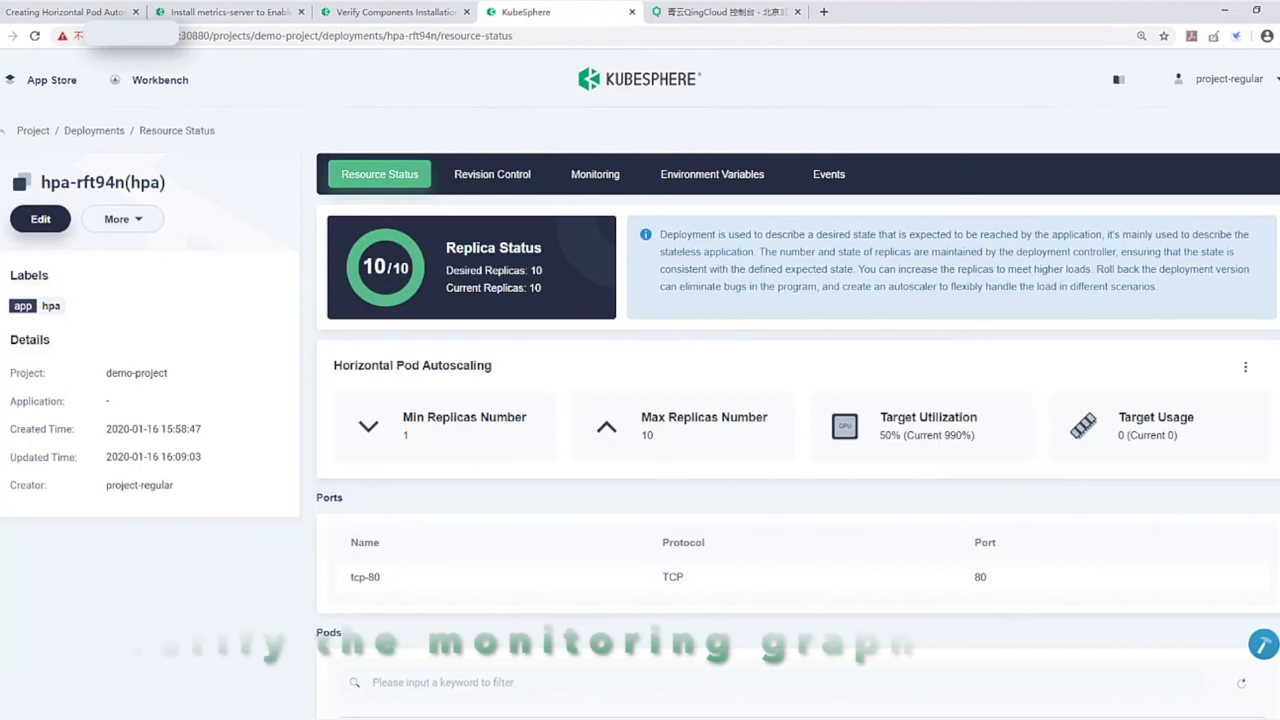
{"action": "scroll", "coordinate": [722, 477], "scroll_direction": "down", "scroll_amount": 3}
{"action": "scroll", "coordinate": [477, 362], "scroll_direction": "down", "scroll_amount": 3}
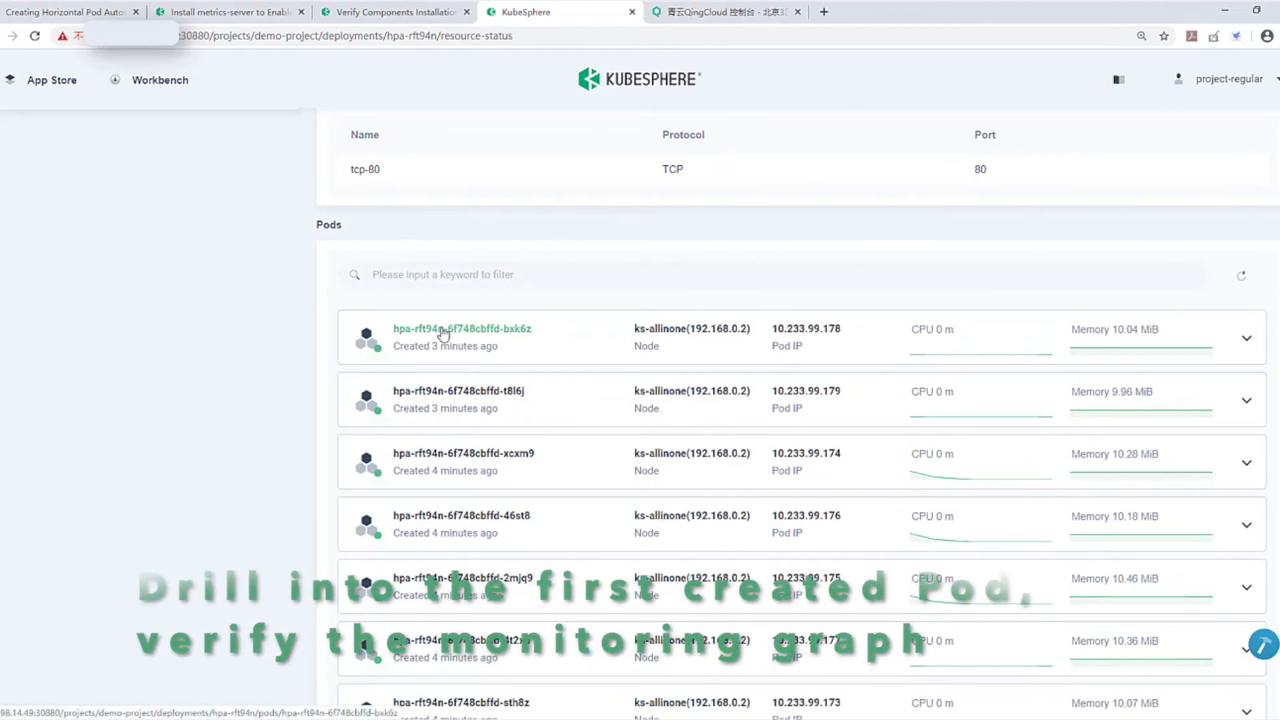
{"action": "scroll", "coordinate": [451, 533], "scroll_direction": "down", "scroll_amount": 4}
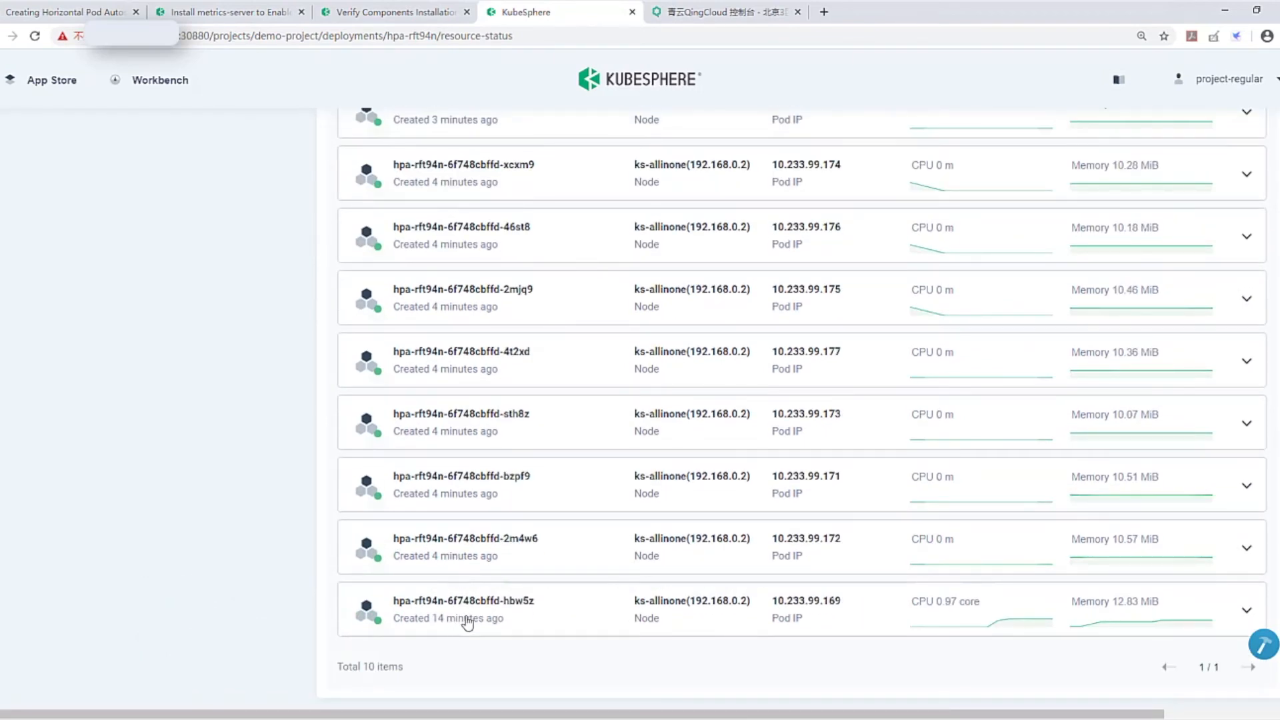
{"action": "left_click", "coordinate": [483, 602]}
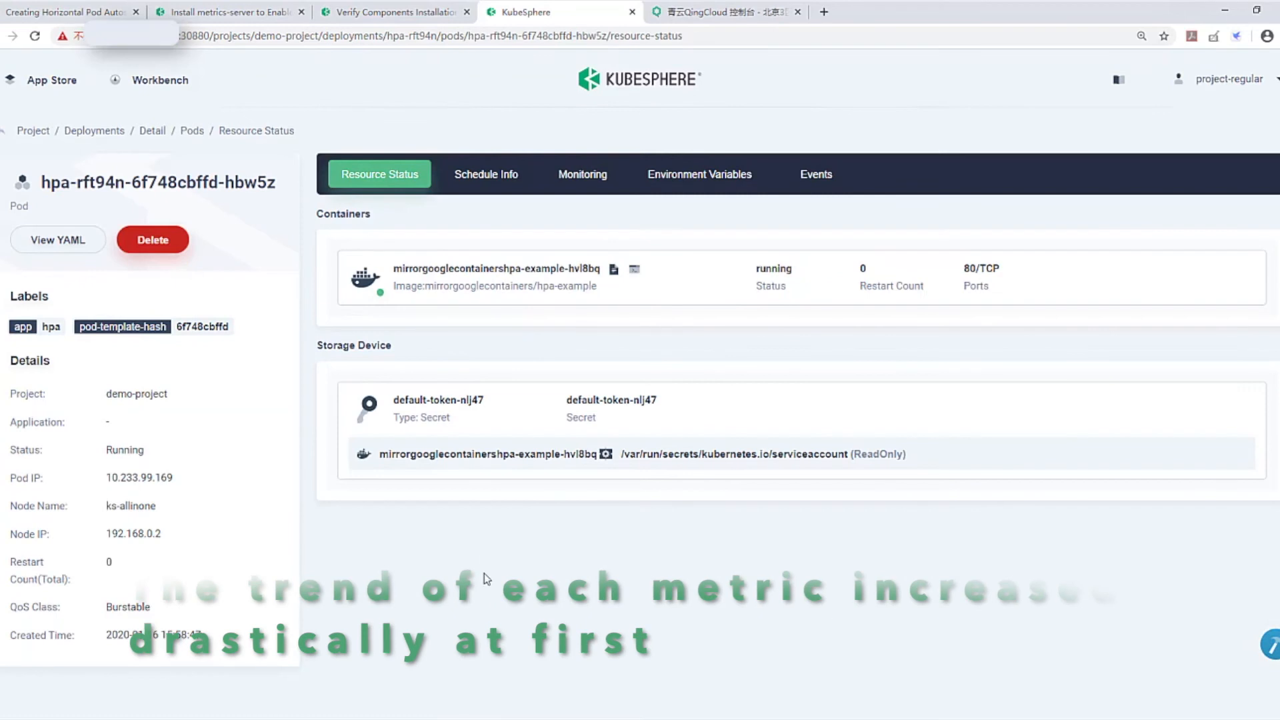
{"action": "left_click", "coordinate": [585, 182]}
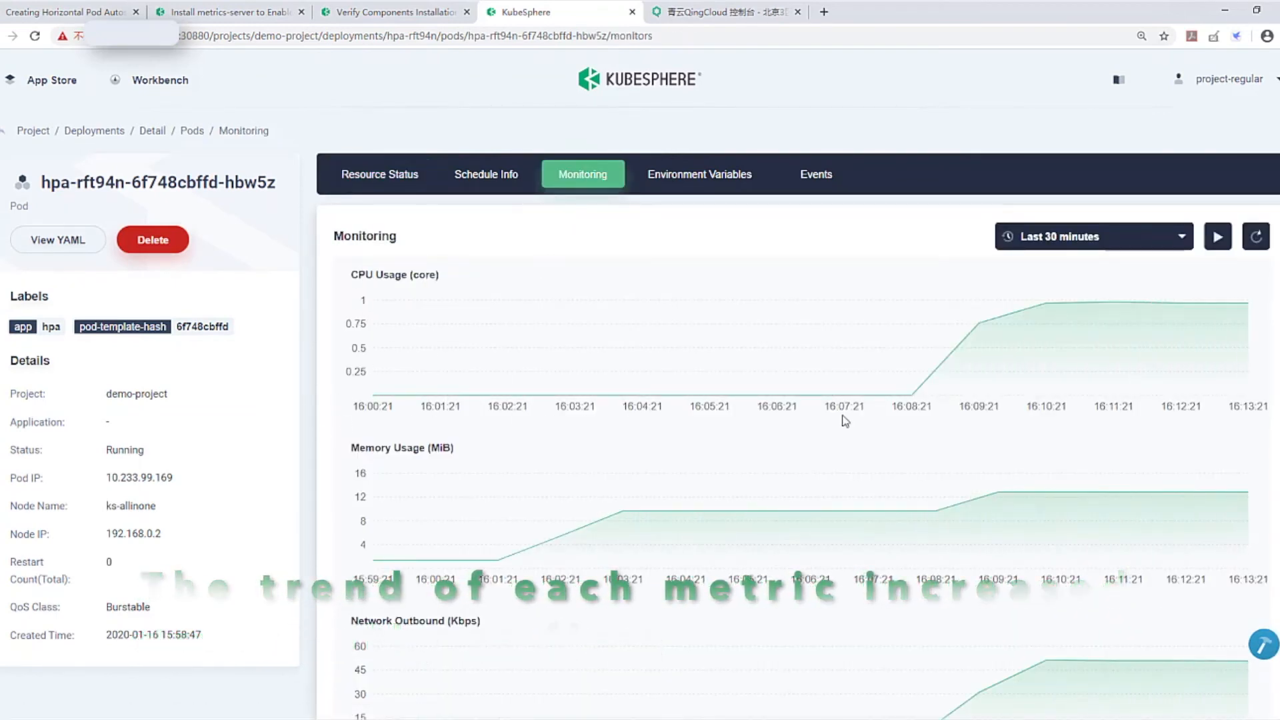
Step: Scale the load-generator deployment down to 0 replicas and apply the change immediately
{"action": "left_click", "coordinate": [370, 175]}
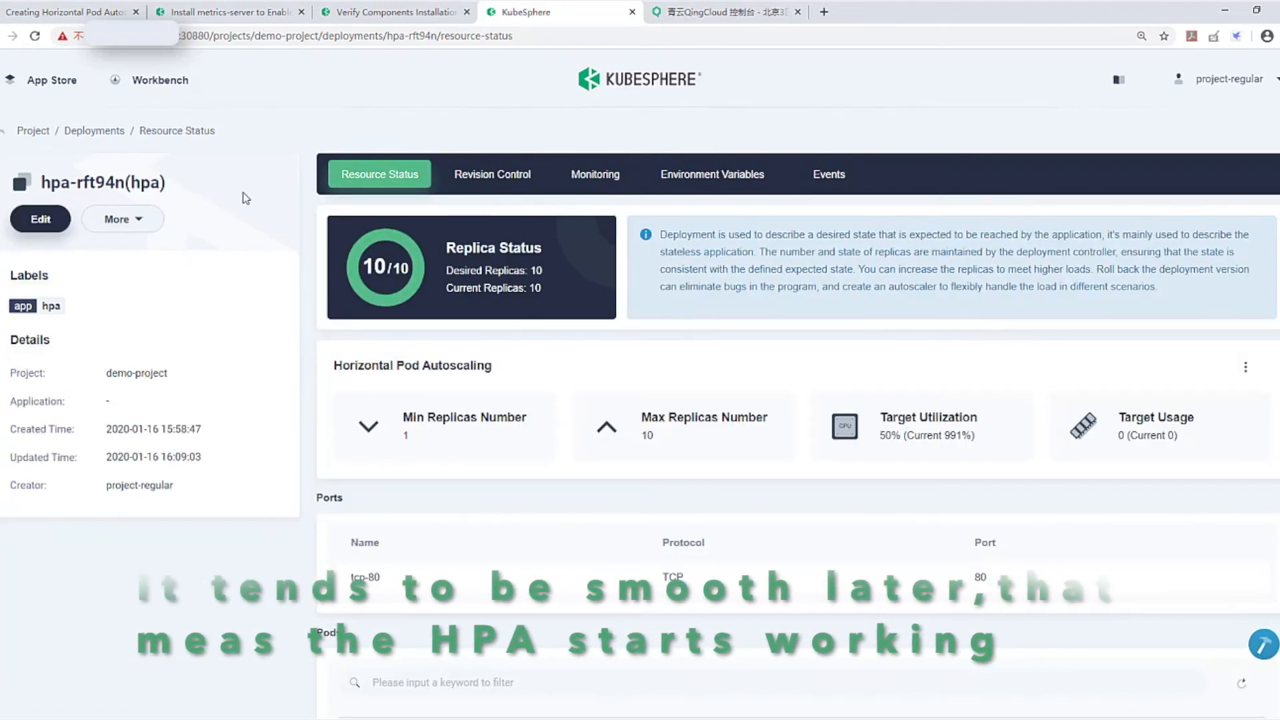
{"action": "left_click", "coordinate": [76, 131]}
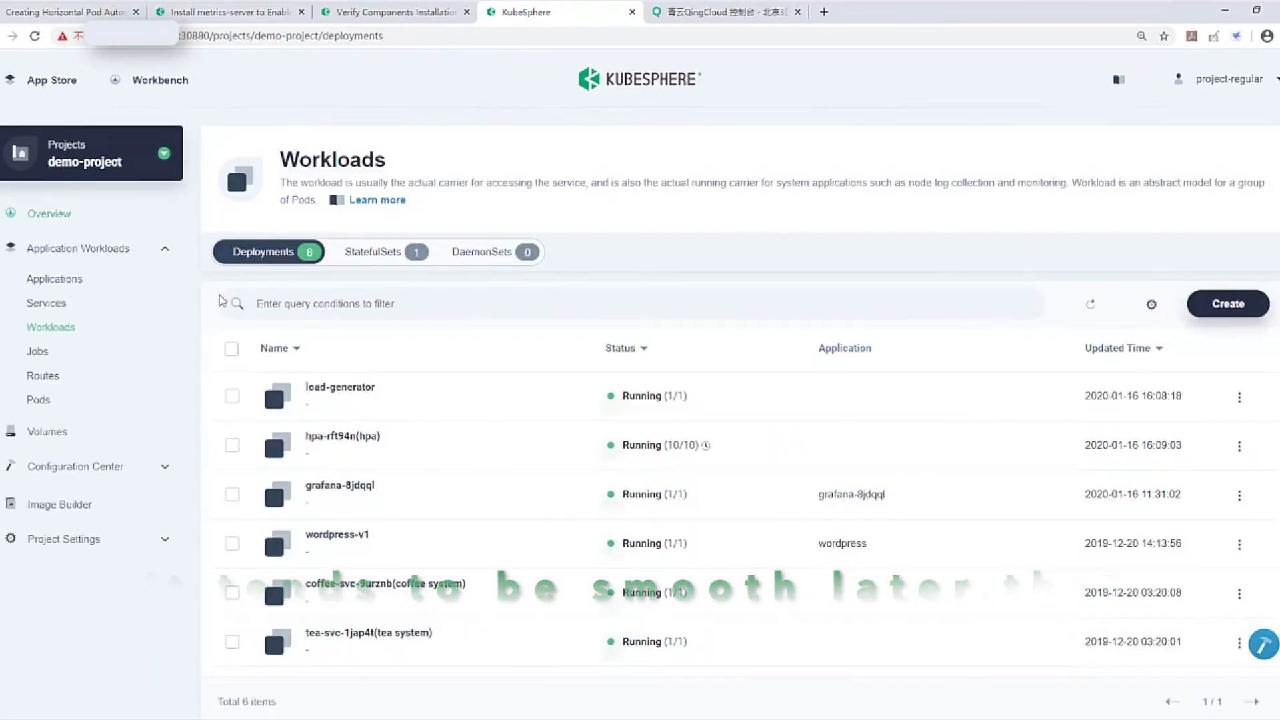
{"action": "left_click", "coordinate": [351, 392]}
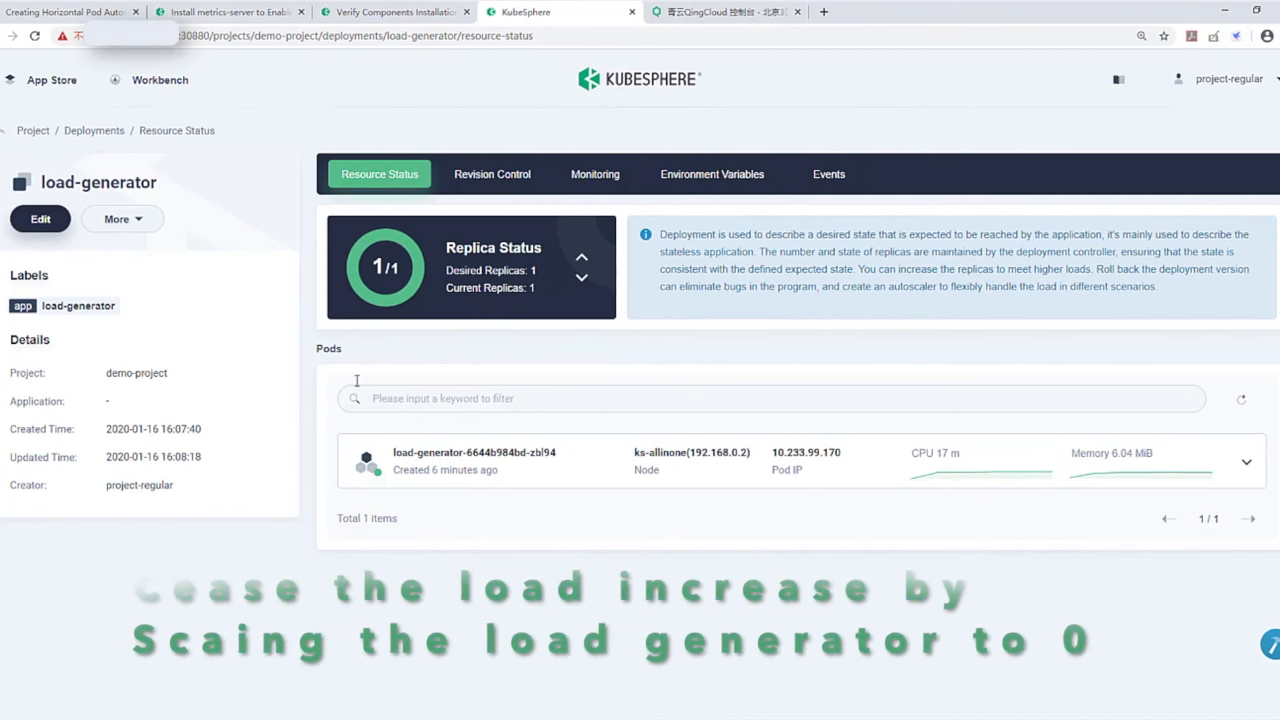
{"action": "left_click", "coordinate": [581, 279]}
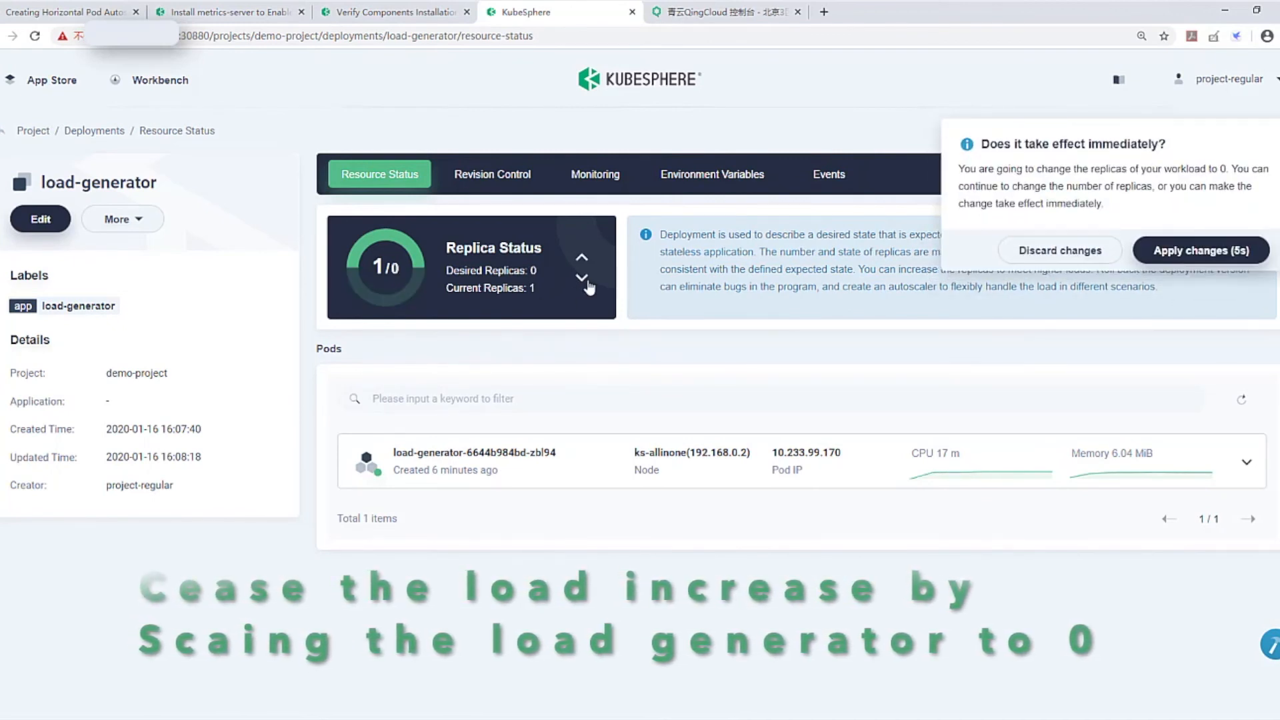
{"action": "left_click", "coordinate": [1213, 251]}
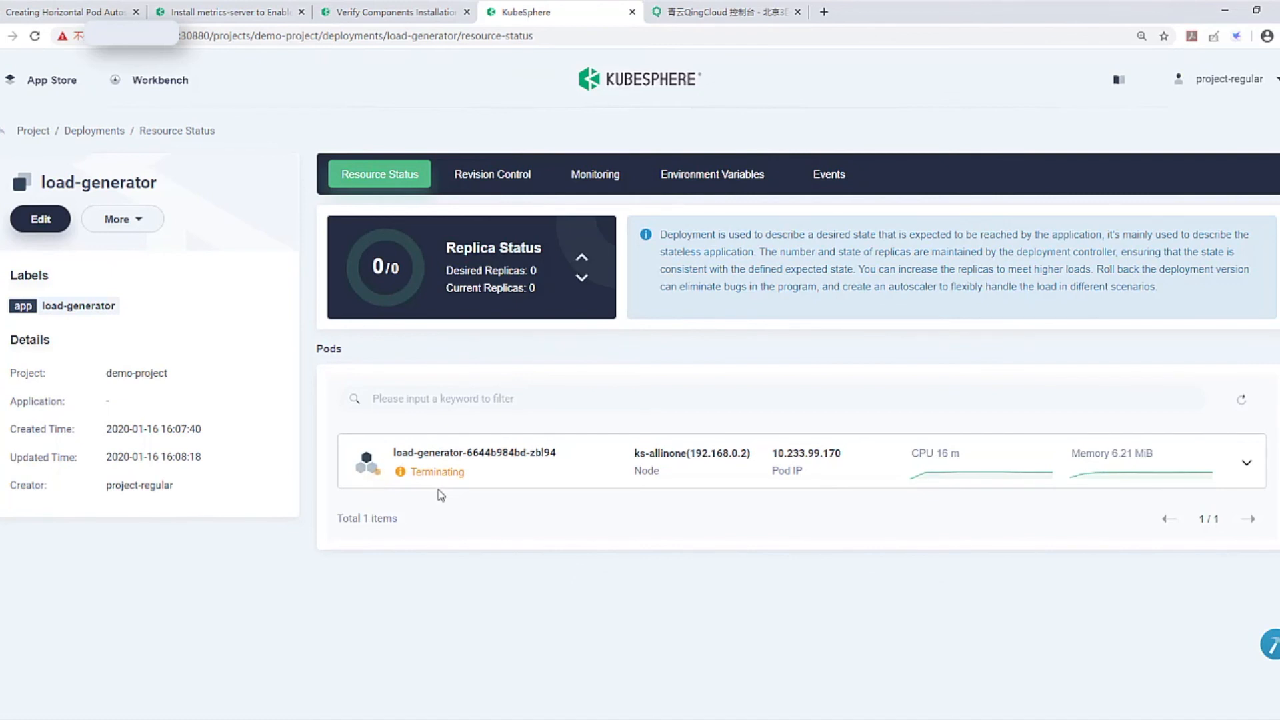
Step: Reopen the hpa deployment to check its autoscaling figures and pods, and examine the monitoring graphs of pod hpa-rft94n-6f748cbffd-2mjq9
{"action": "left_click", "coordinate": [94, 132]}
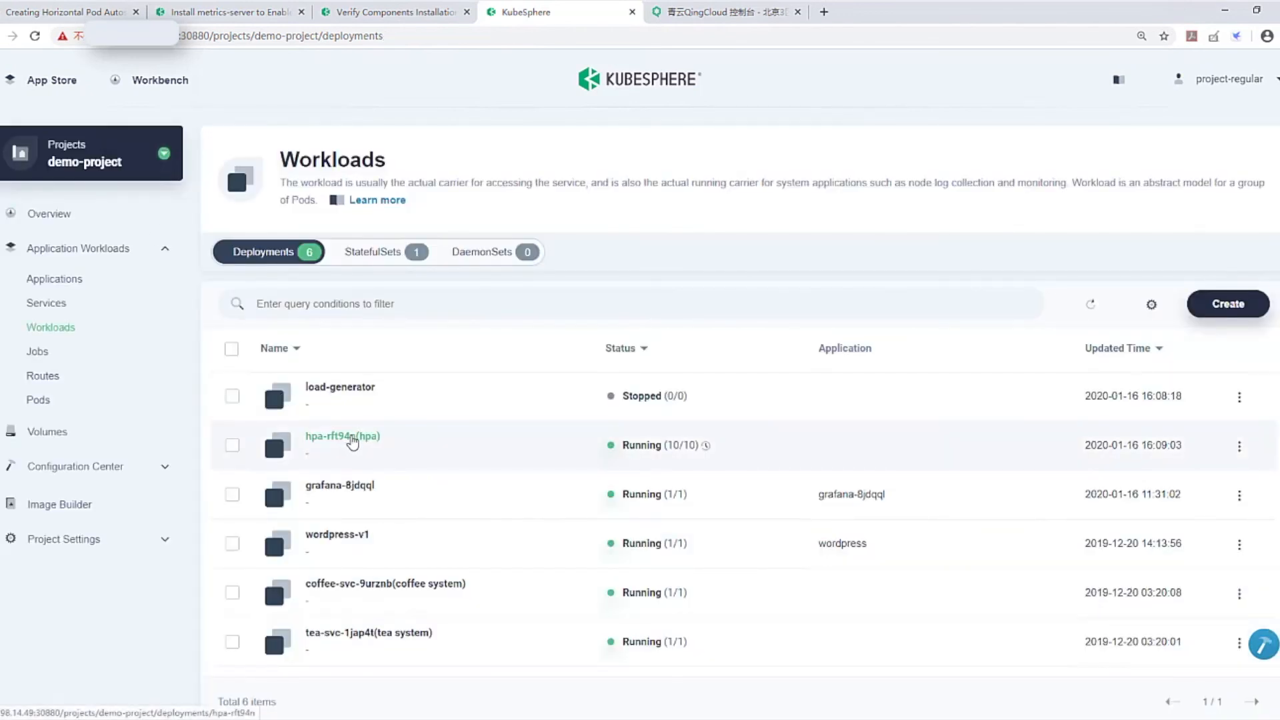
{"action": "left_click", "coordinate": [352, 440]}
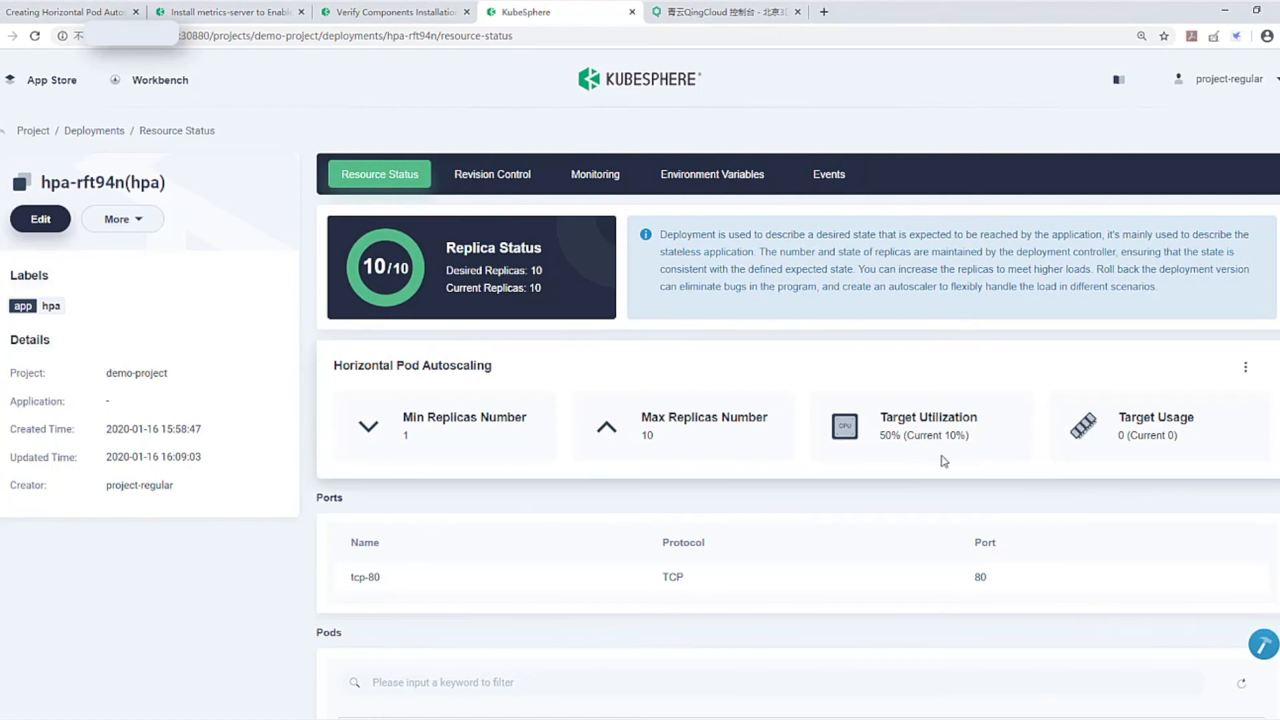
{"action": "scroll", "coordinate": [798, 413], "scroll_direction": "down", "scroll_amount": 7}
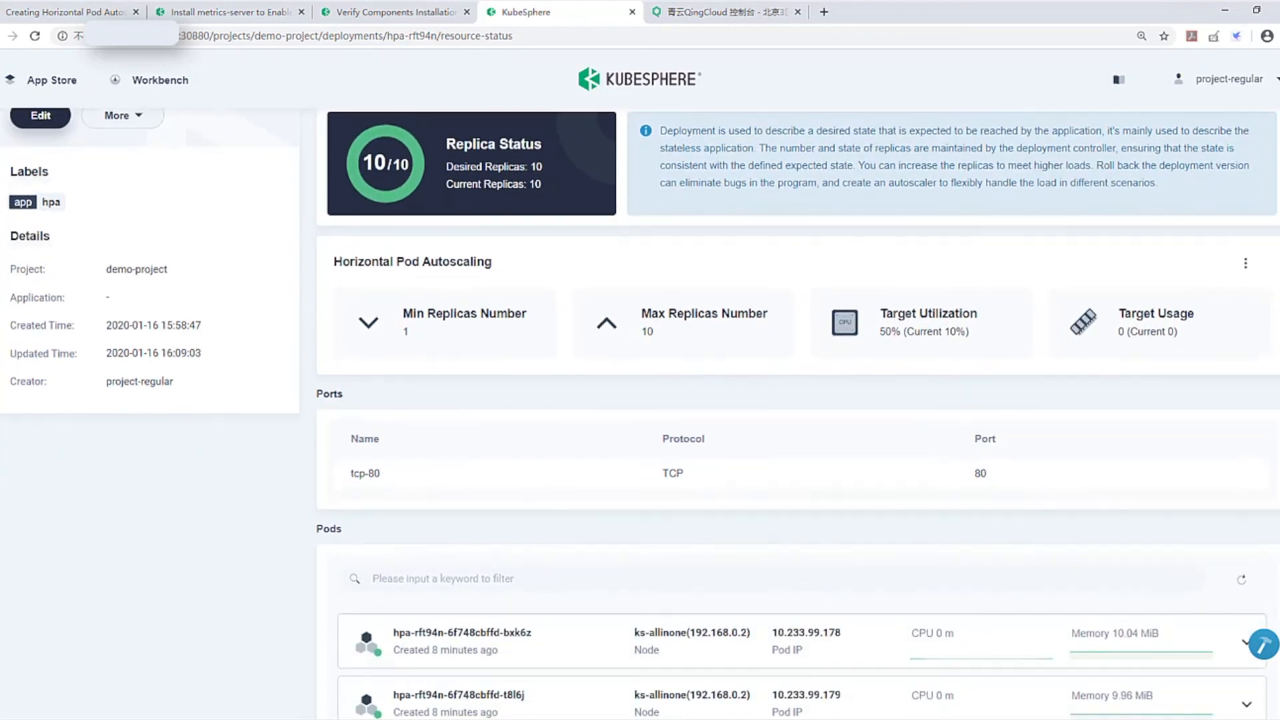
{"action": "scroll", "coordinate": [517, 358], "scroll_direction": "down", "scroll_amount": 1}
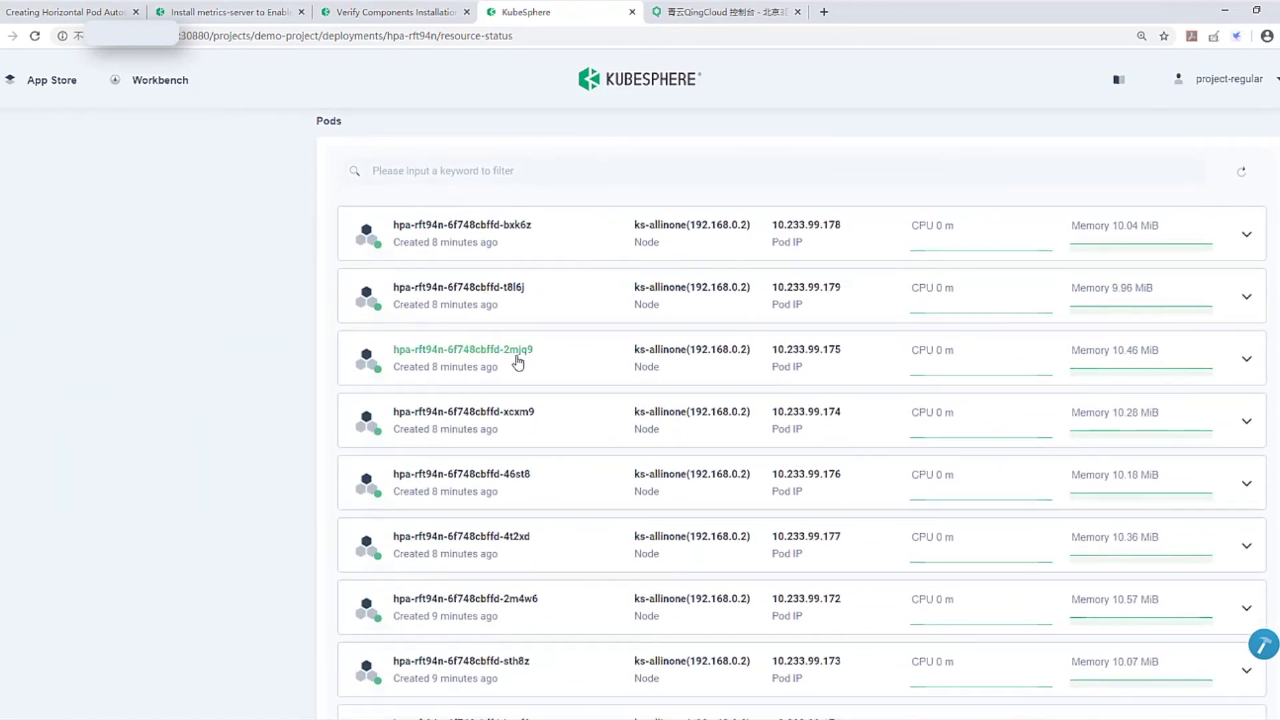
{"action": "left_click", "coordinate": [465, 352]}
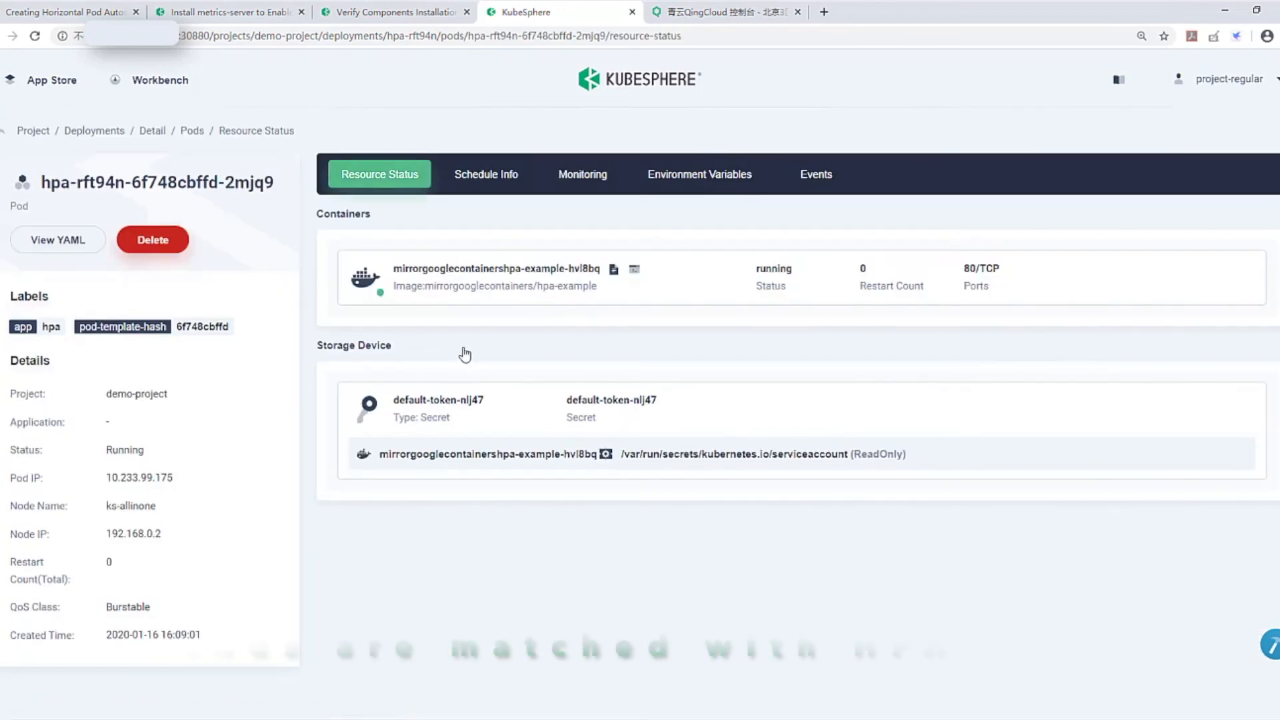
{"action": "left_click", "coordinate": [580, 177]}
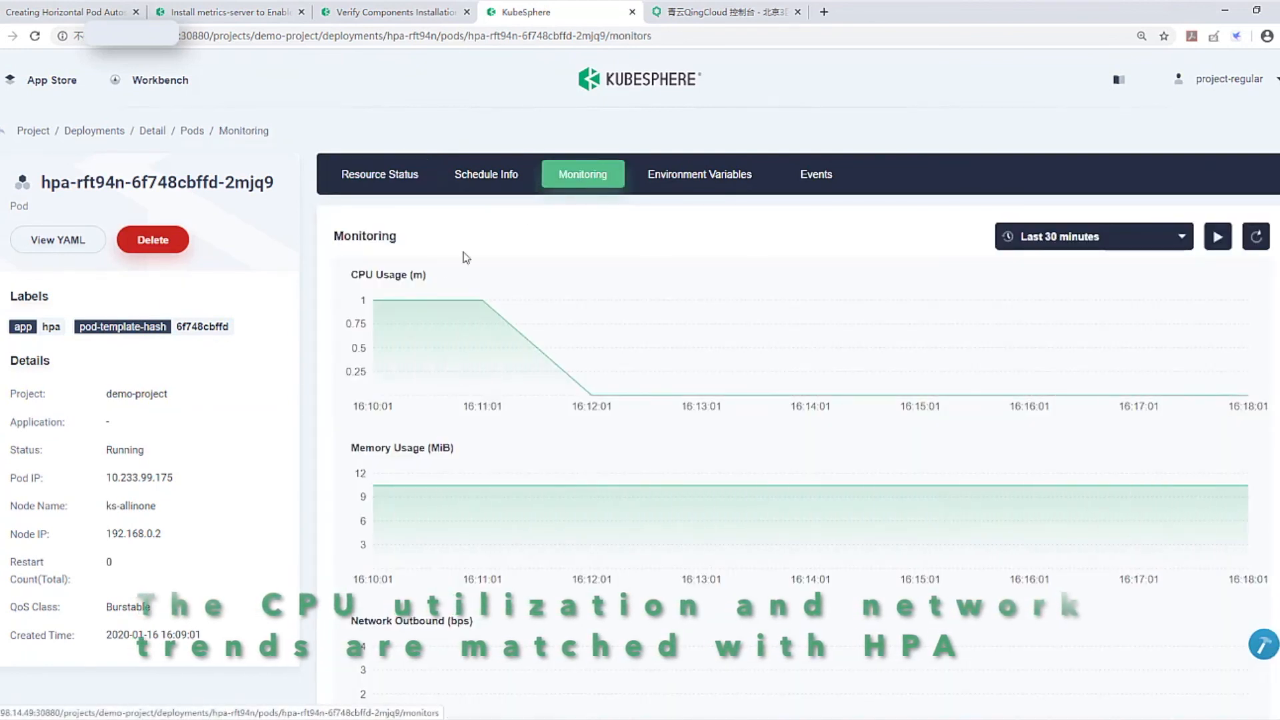
{"action": "mouse_move", "coordinate": [574, 401]}
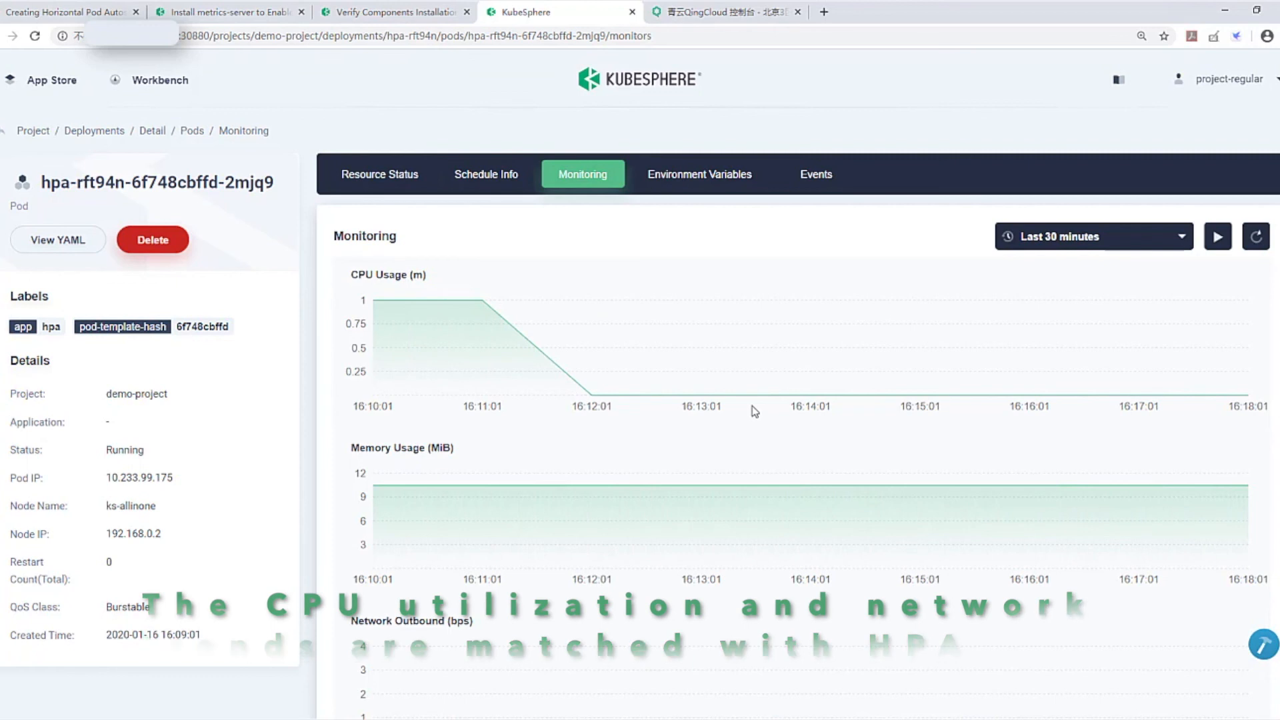
Step: Return to the hpa deployment and review its horizontal pod autoscaling parameters, leaving the settings without saving any change
{"action": "left_click", "coordinate": [3, 37]}
{"action": "left_click", "coordinate": [3, 37]}
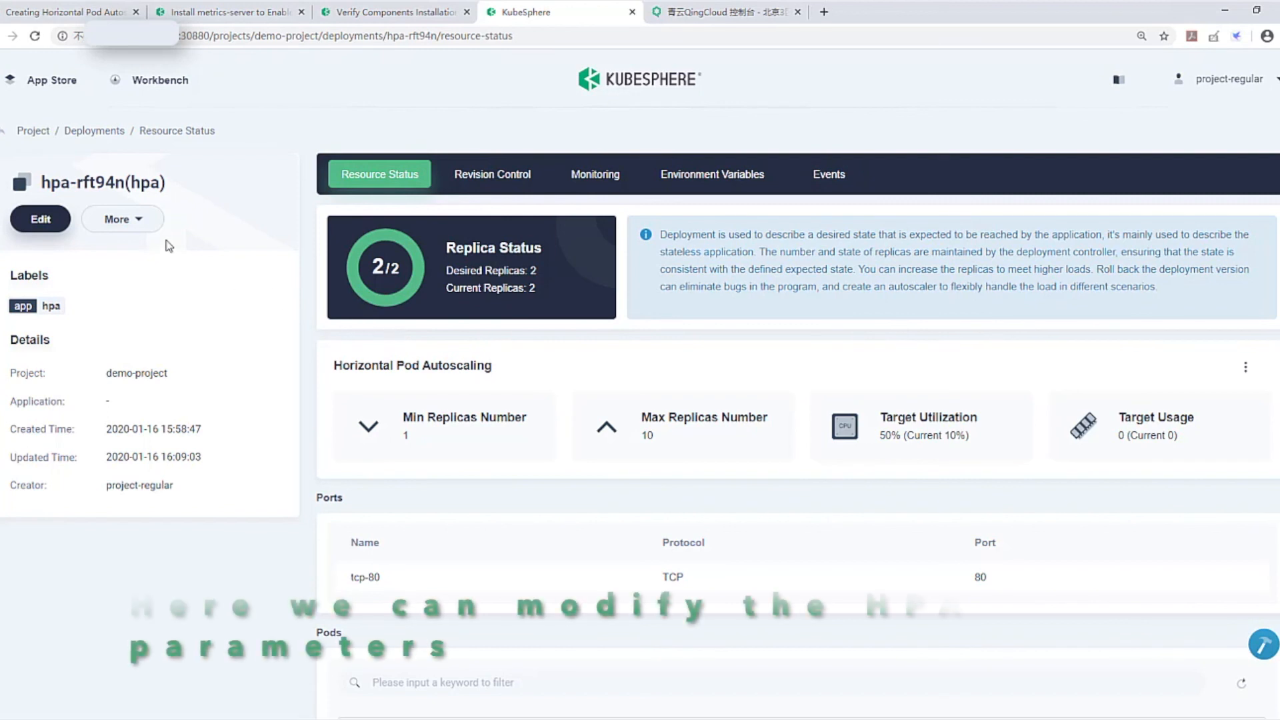
{"action": "left_click", "coordinate": [141, 223]}
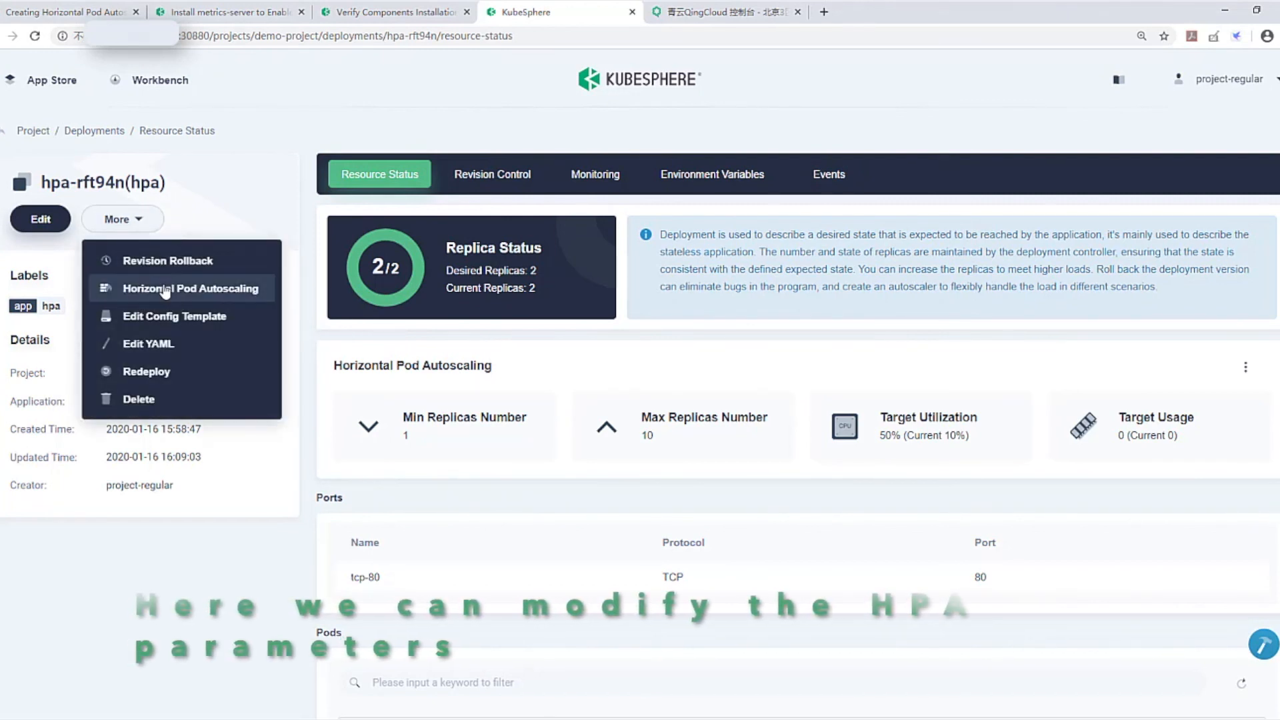
{"action": "left_click", "coordinate": [249, 293]}
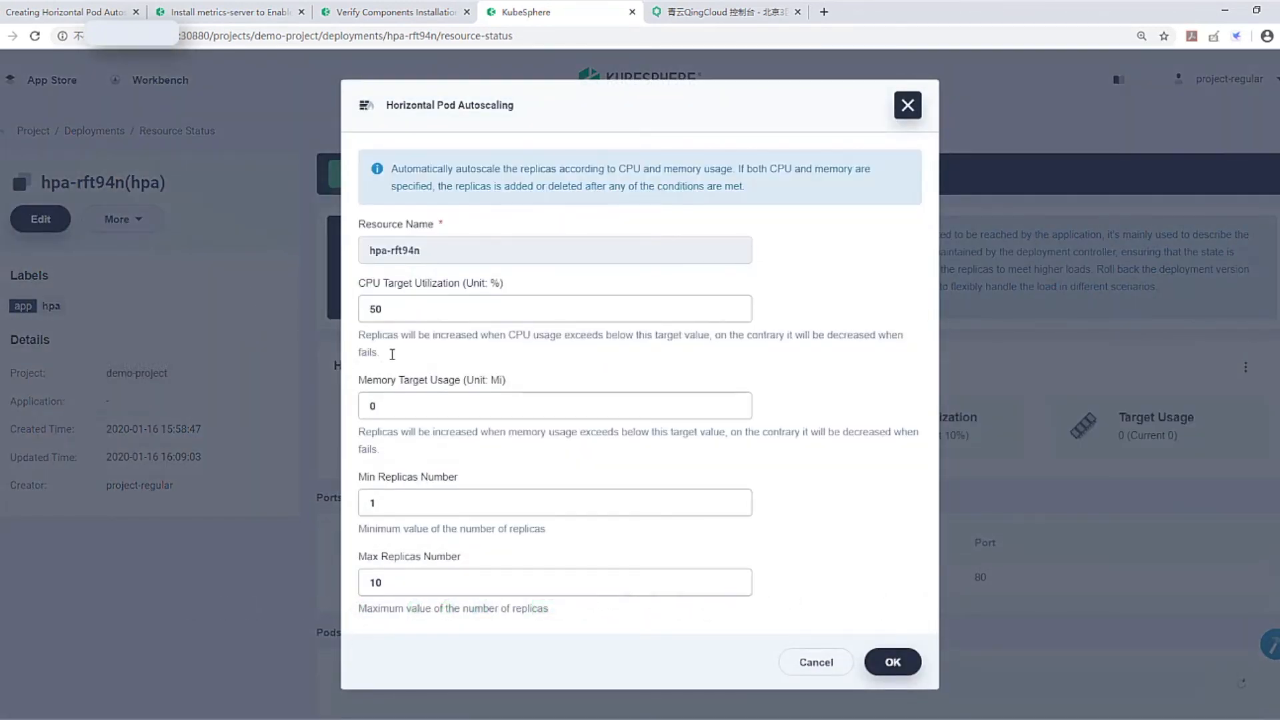
{"action": "left_click", "coordinate": [443, 320]}
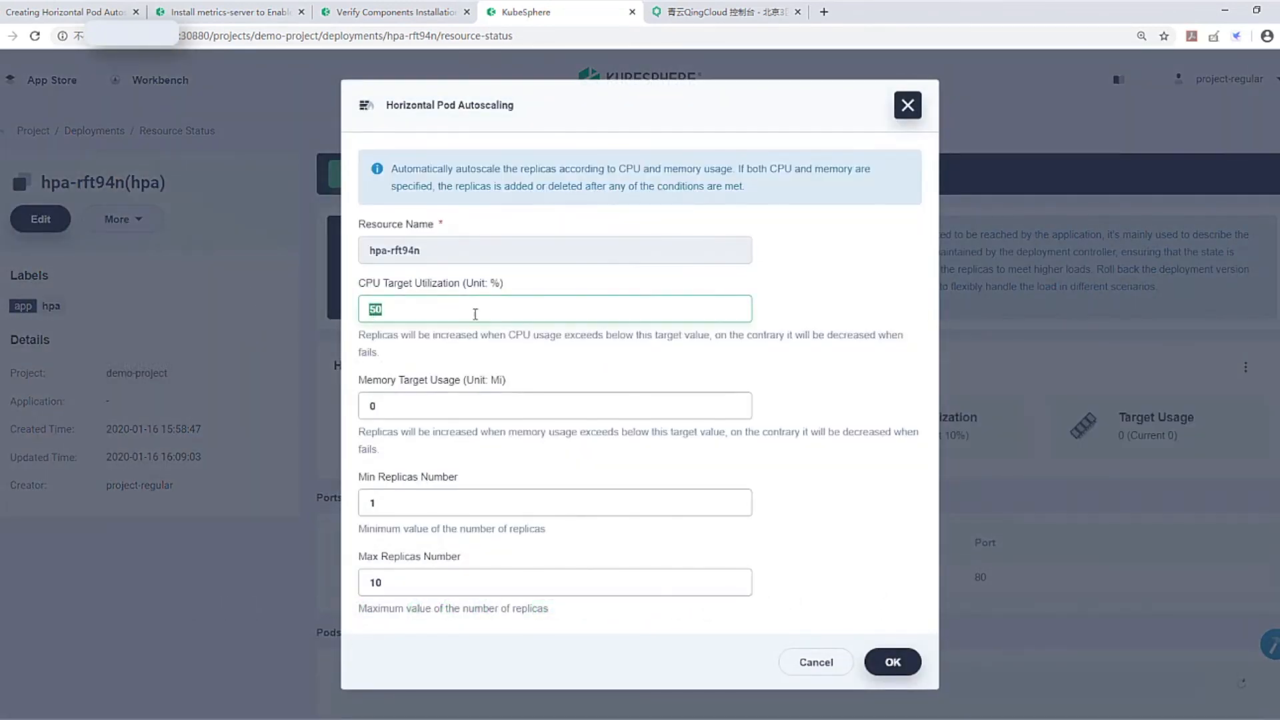
{"action": "left_click", "coordinate": [817, 663]}
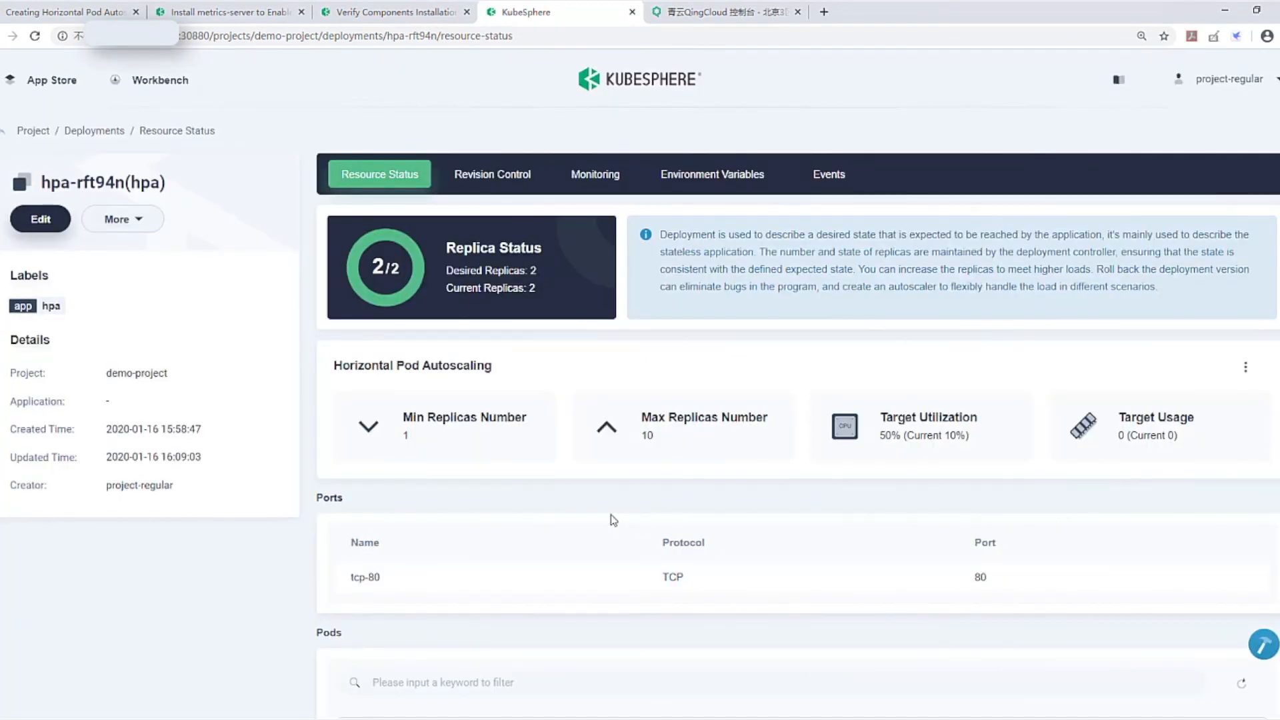
Step: Cancel horizontal pod autoscaling for the hpa deployment
{"action": "left_click", "coordinate": [1244, 366]}
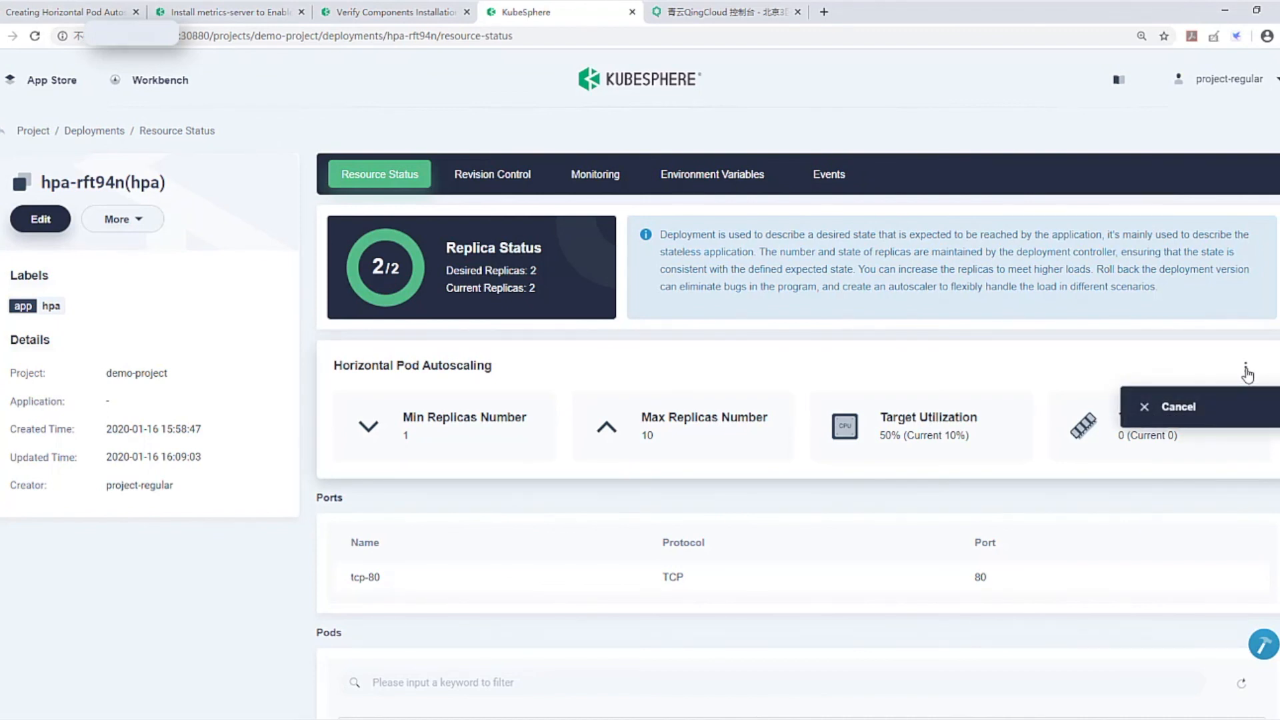
{"action": "left_click", "coordinate": [1179, 408]}
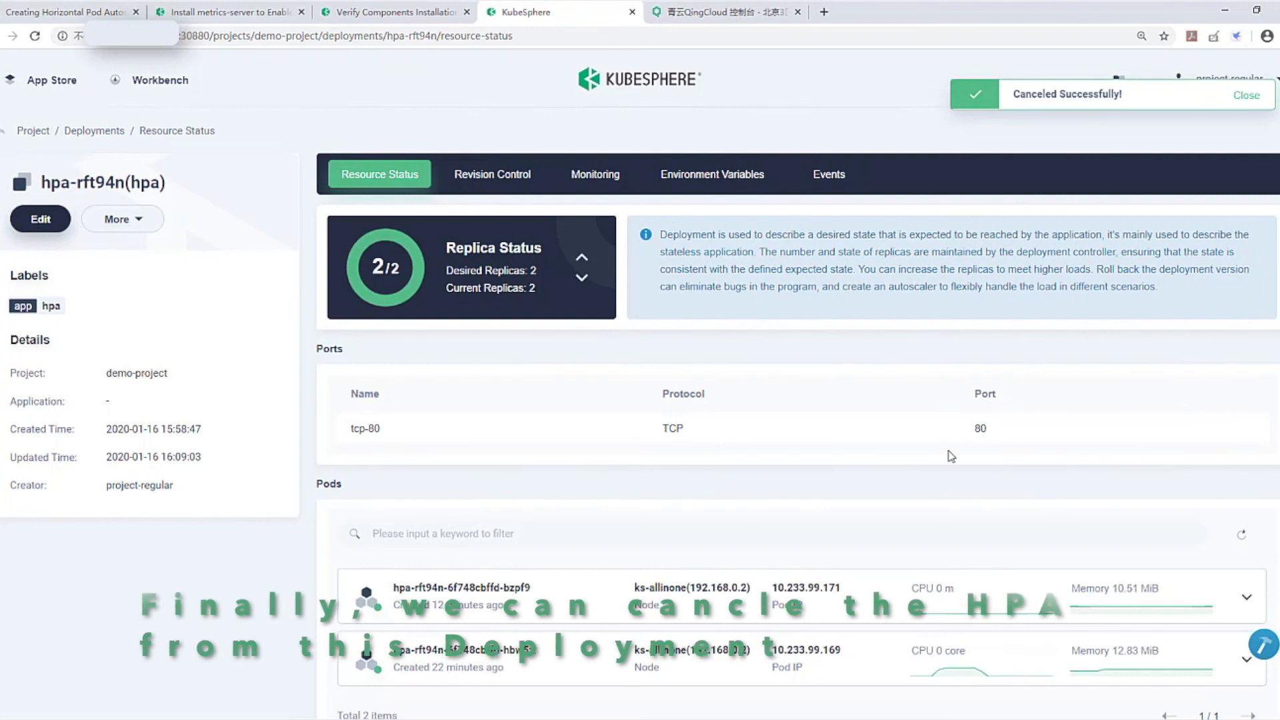